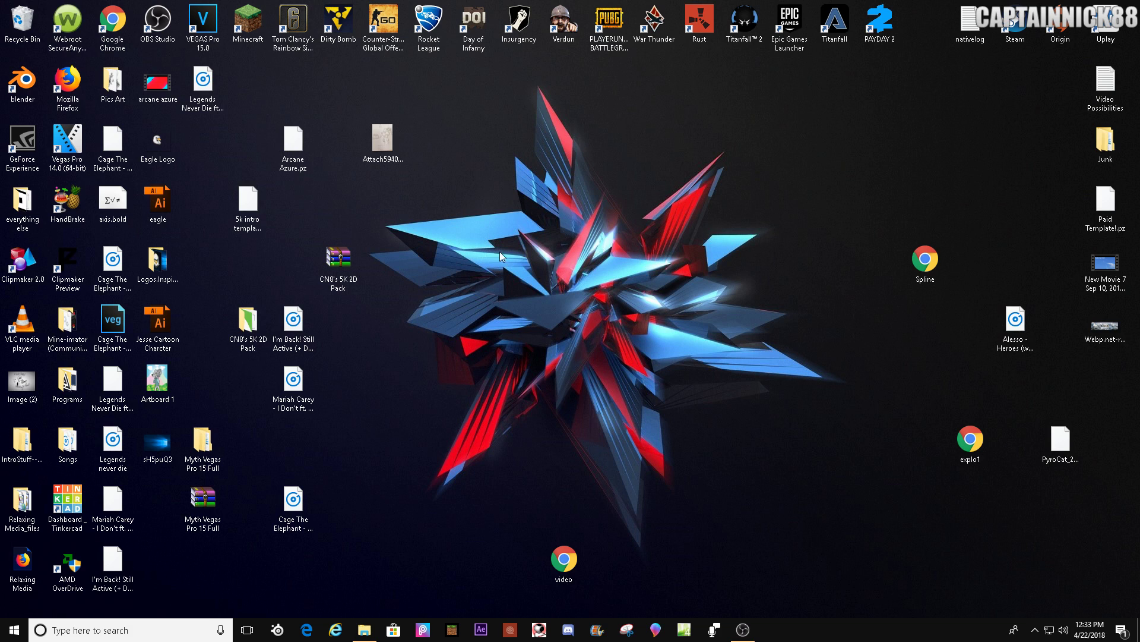
- Launch Clipmaker 2.0 from the desktop and maximize its window
double_click(11, 270)
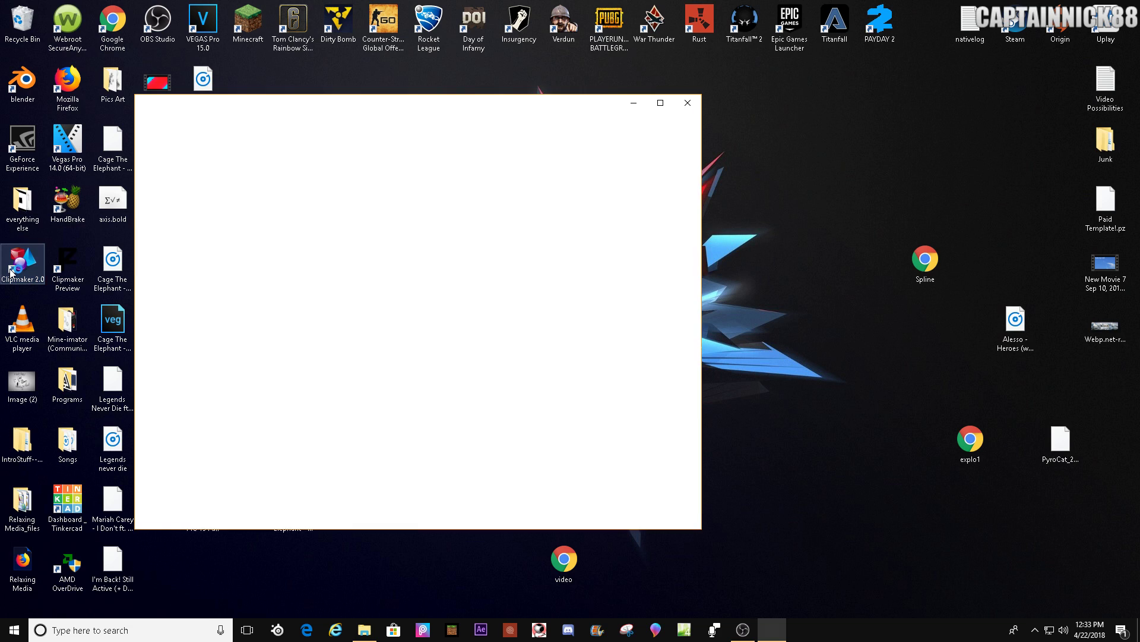
left_click_drag(509, 101, 581, 116)
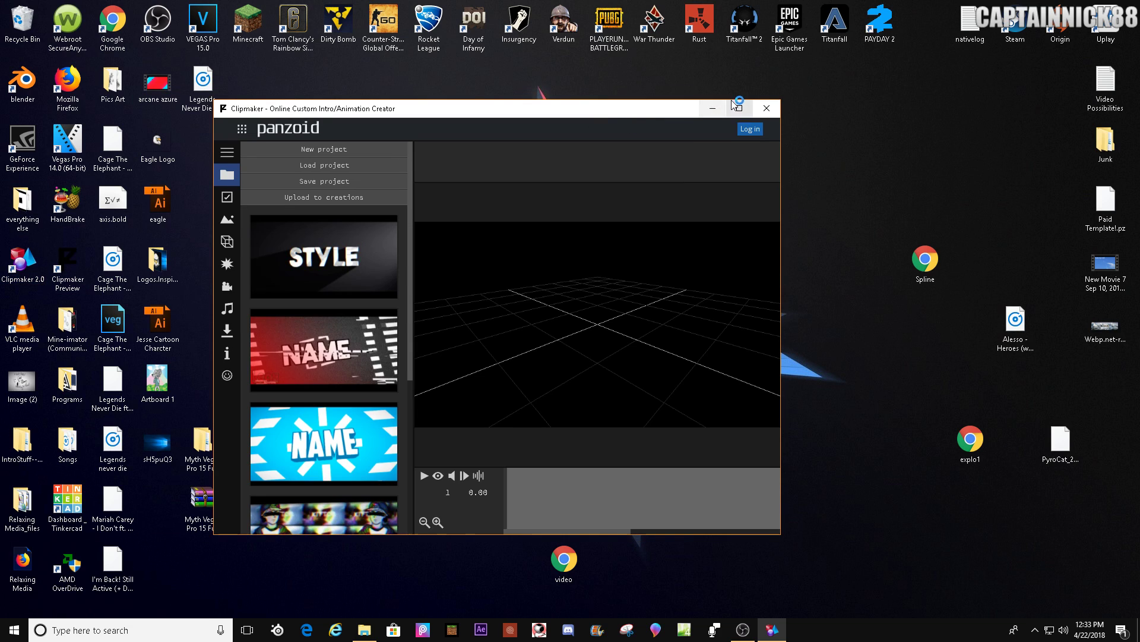
left_click(741, 105)
- Preview the empty scene through the camera without the grid and add a rectangle shape to its objects
left_click(13, 158)
left_click(13, 137)
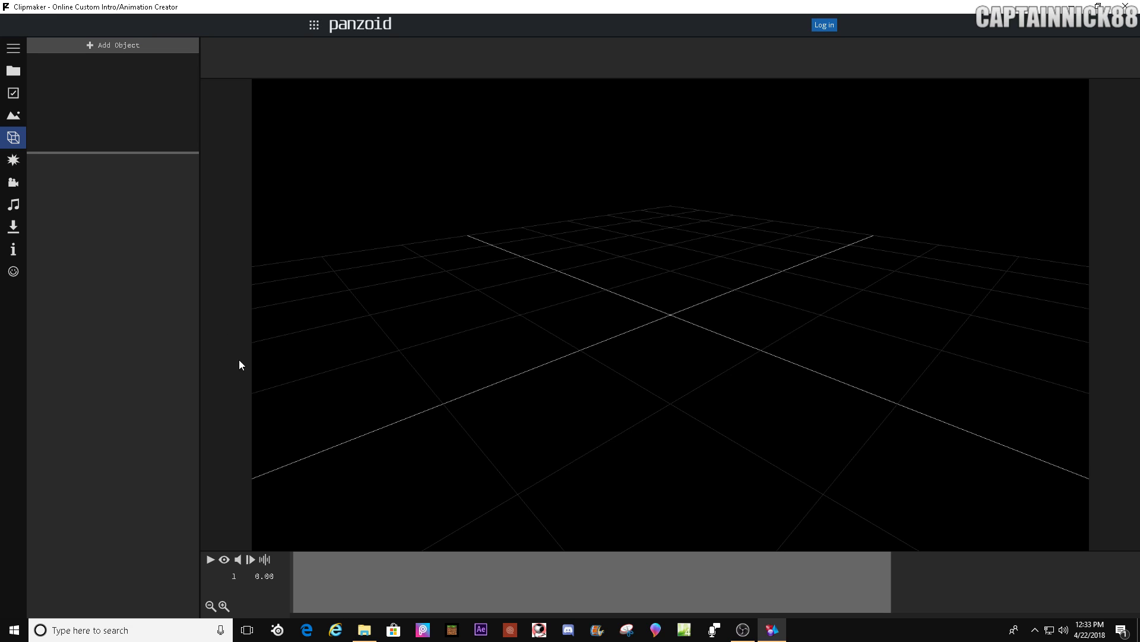
left_click(224, 559)
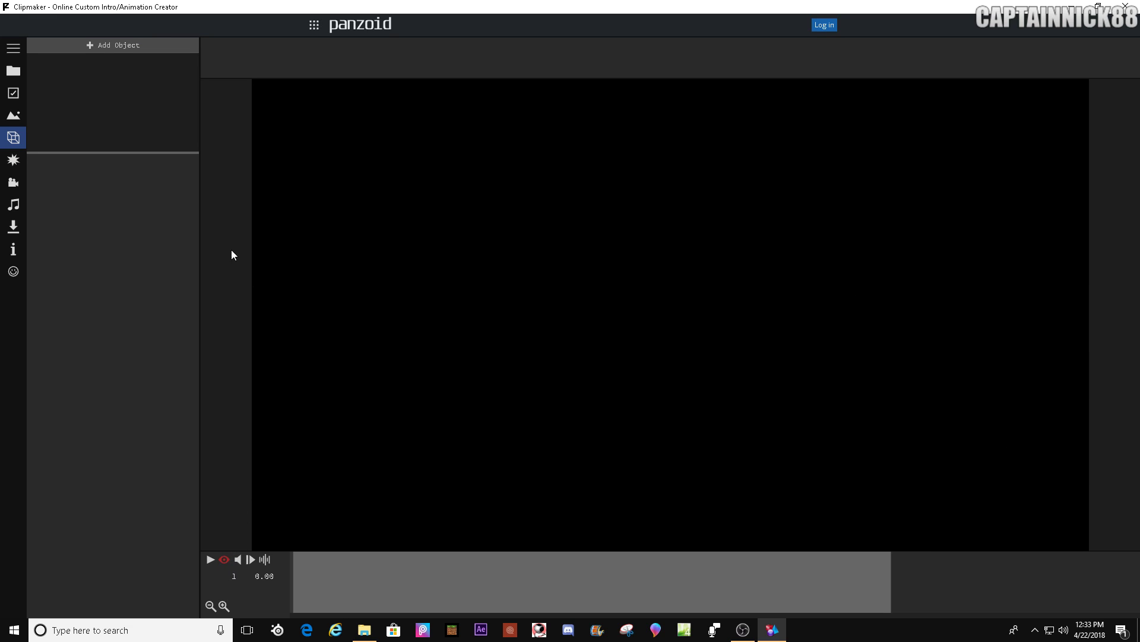
left_click(108, 45)
left_click(97, 94)
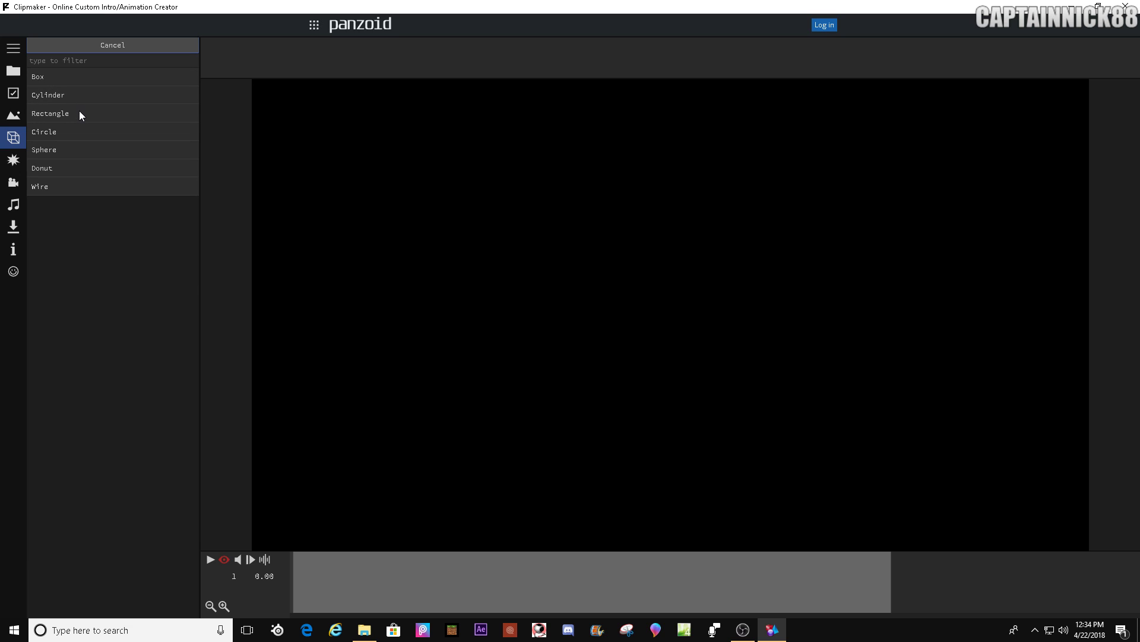
left_click(79, 112)
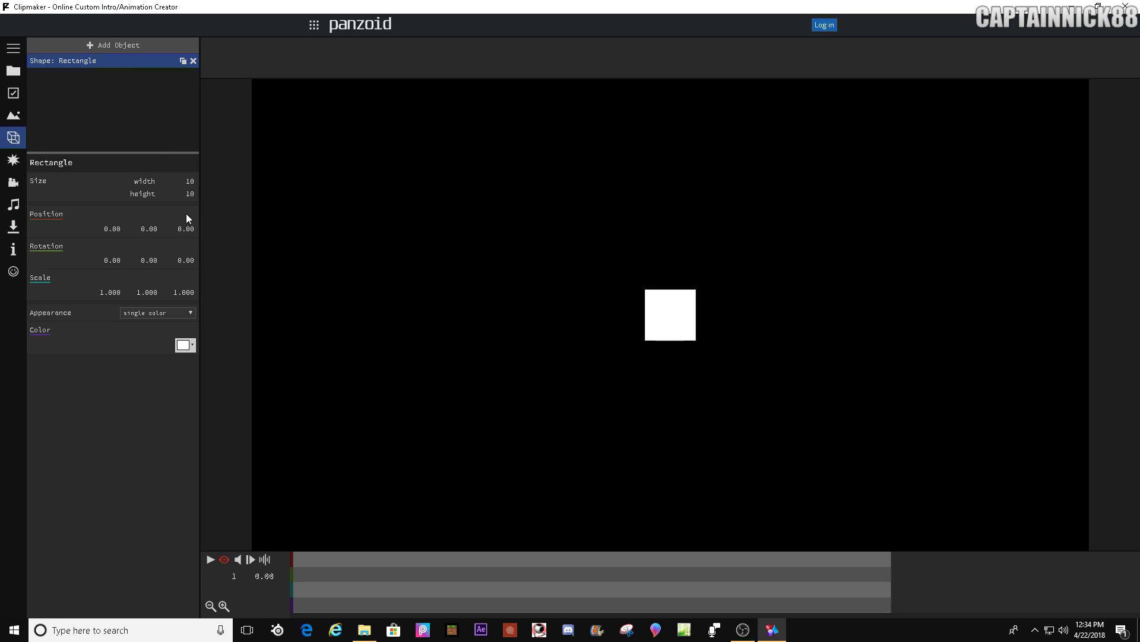
- Set the rectangle's width and height to 80
left_click(186, 181)
type("50")
key("BackSpace")
type("0")
key("Tab")
type("80")
key("Return")
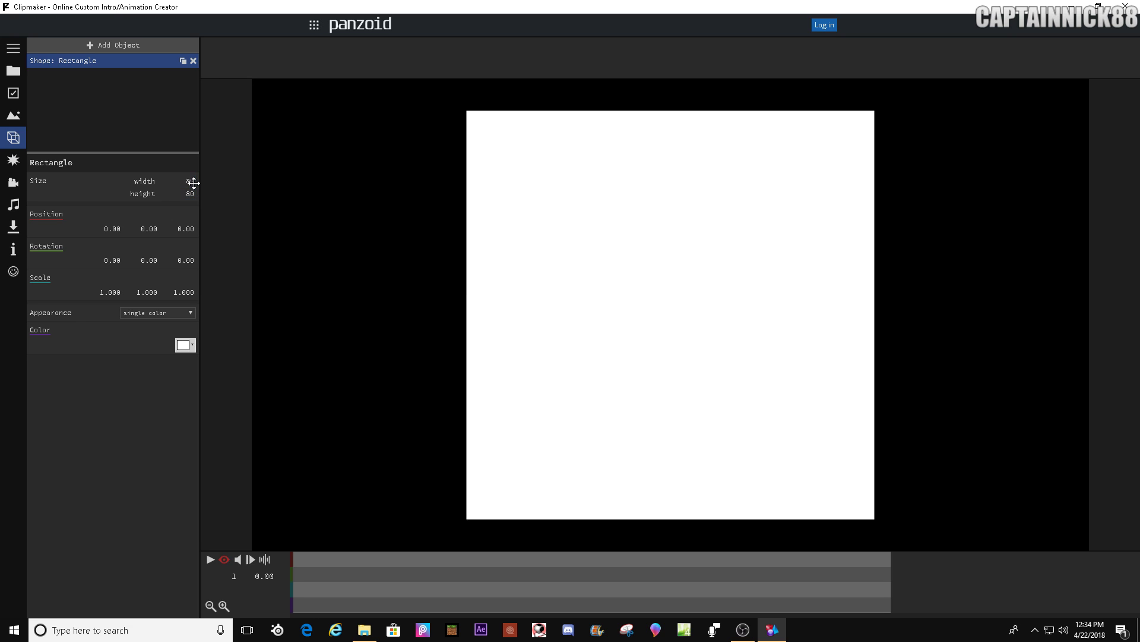
- Give the rectangle a custom appearance textured with the Splines 1 image from the Splines folder of CN8's 2D Pack
left_click(168, 314)
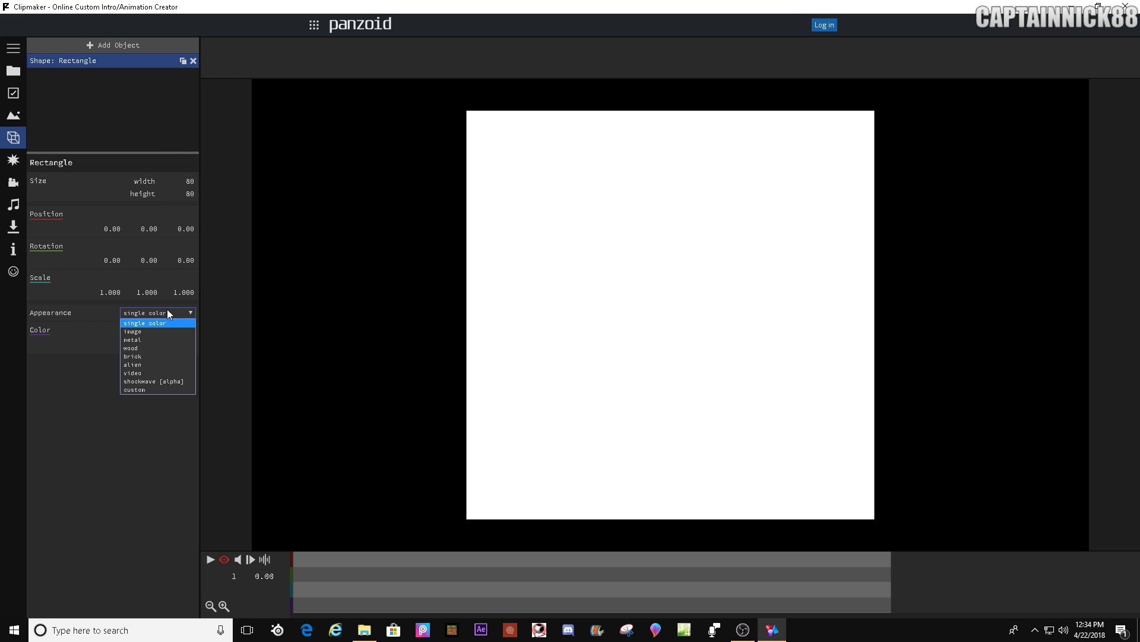
left_click(152, 388)
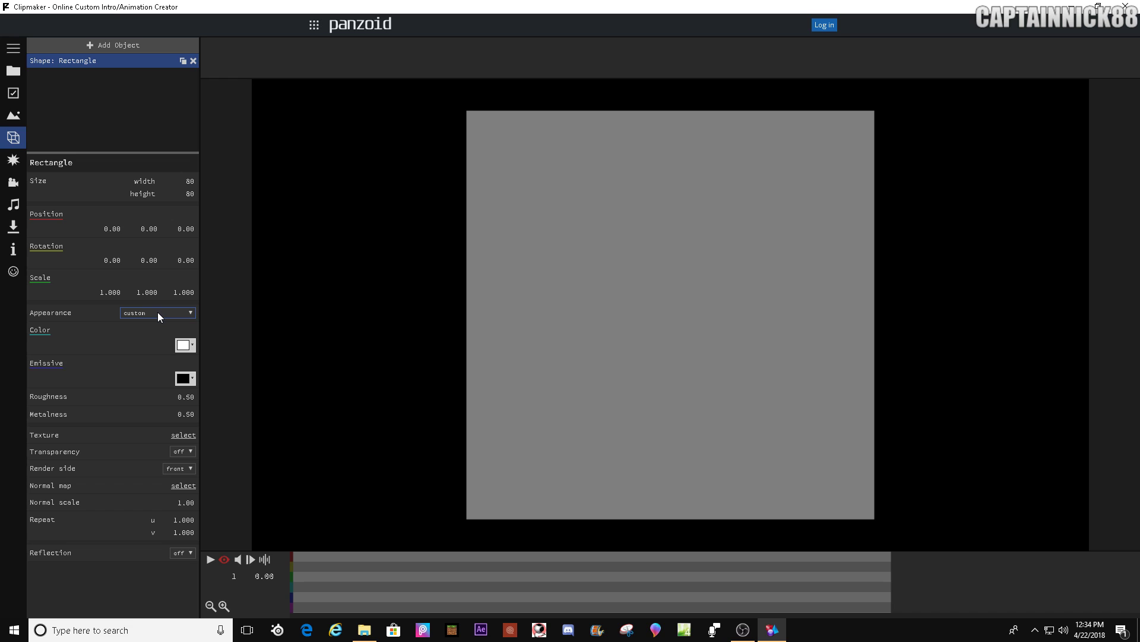
left_click(184, 437)
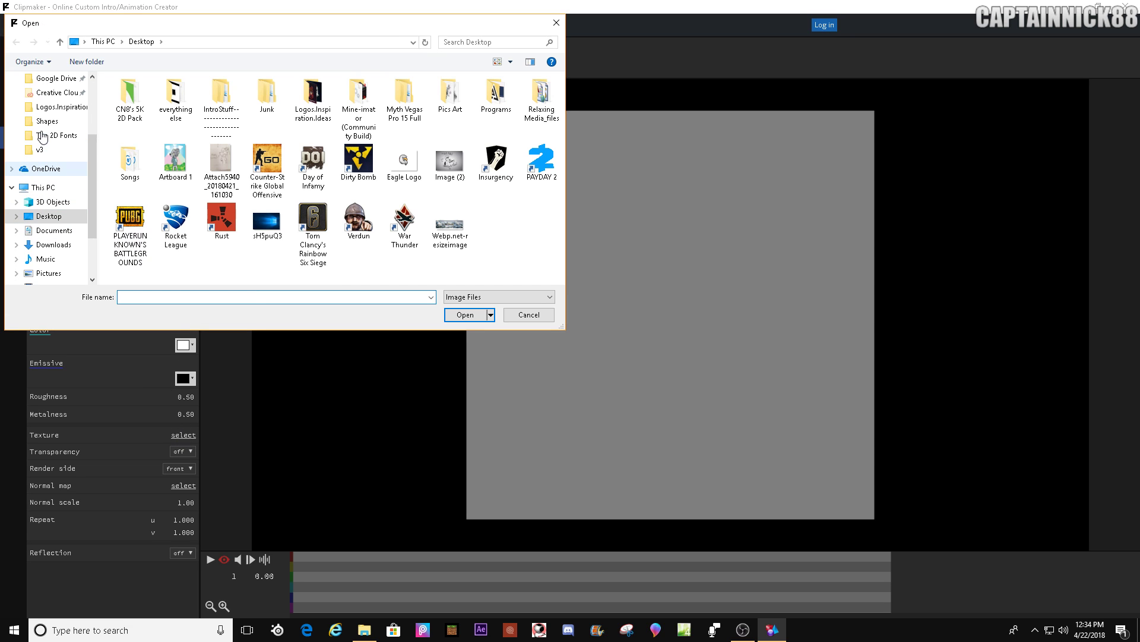
left_click(42, 136)
left_click(47, 121)
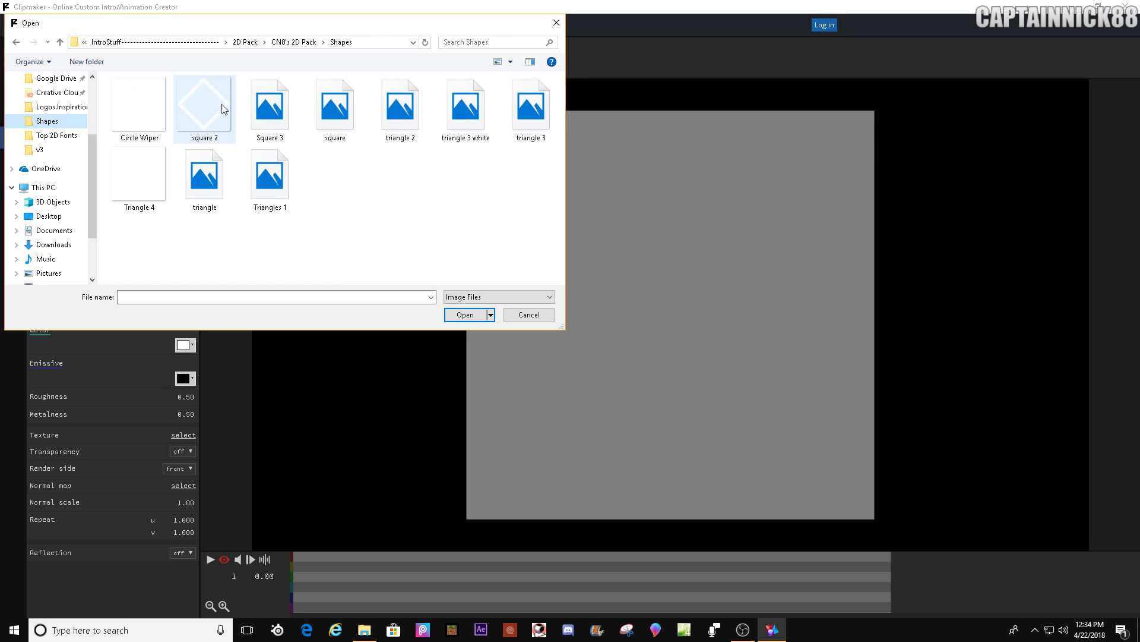
left_click(294, 42)
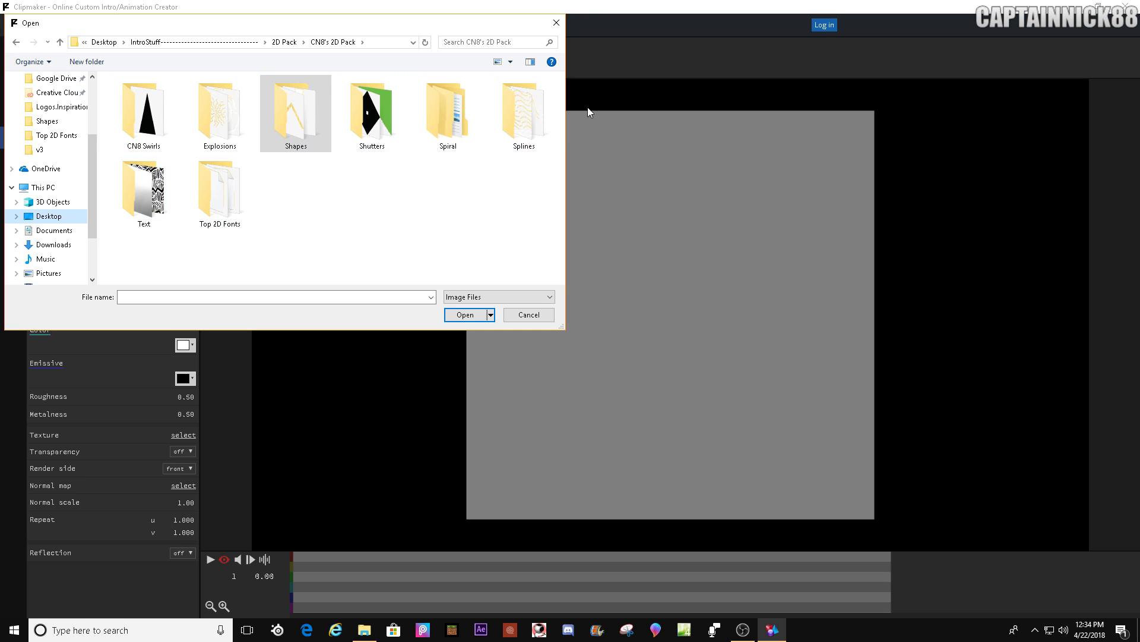
left_click(539, 127)
double_click(539, 128)
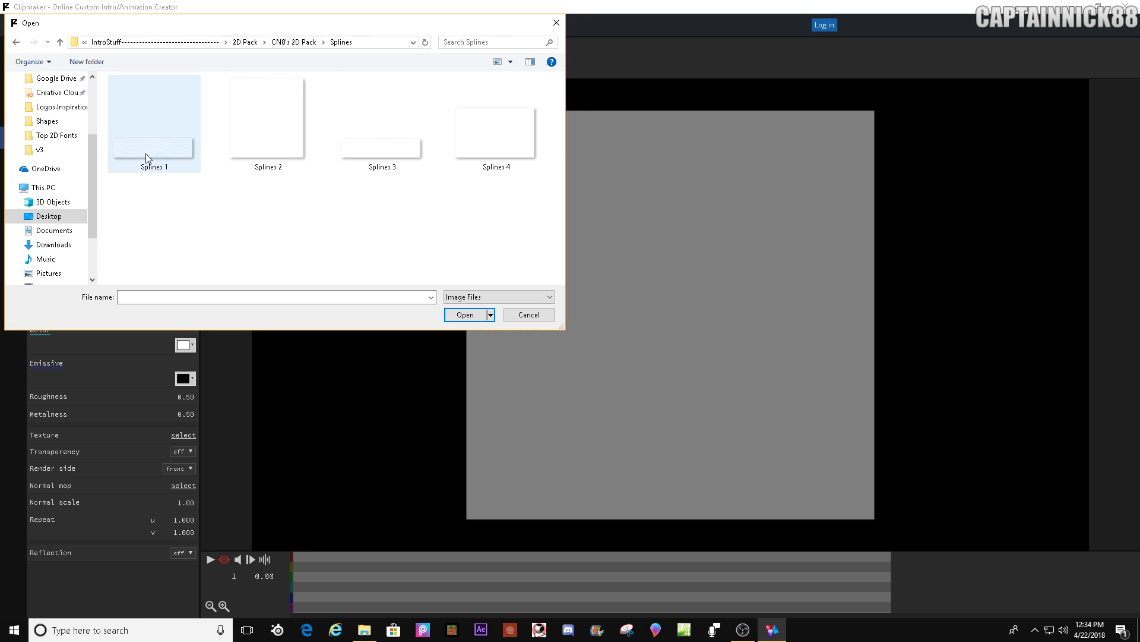
left_click(16, 42)
double_click(504, 112)
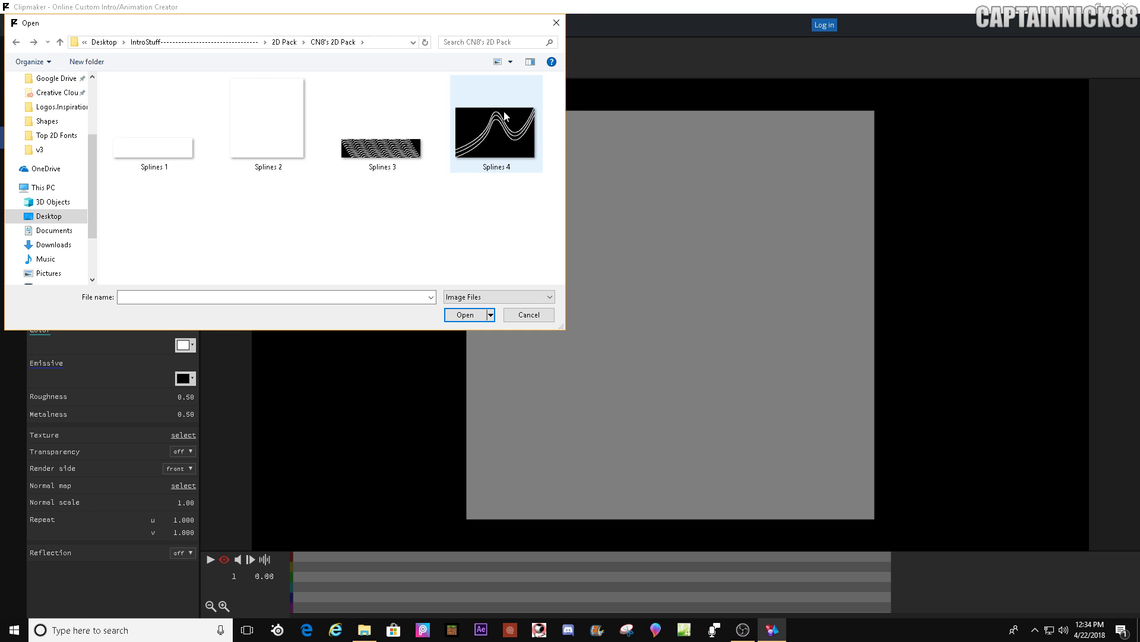
double_click(141, 156)
- Resize the spline-textured rectangle to about 165 wide and 59 high
left_click_drag(183, 188, 704, 188)
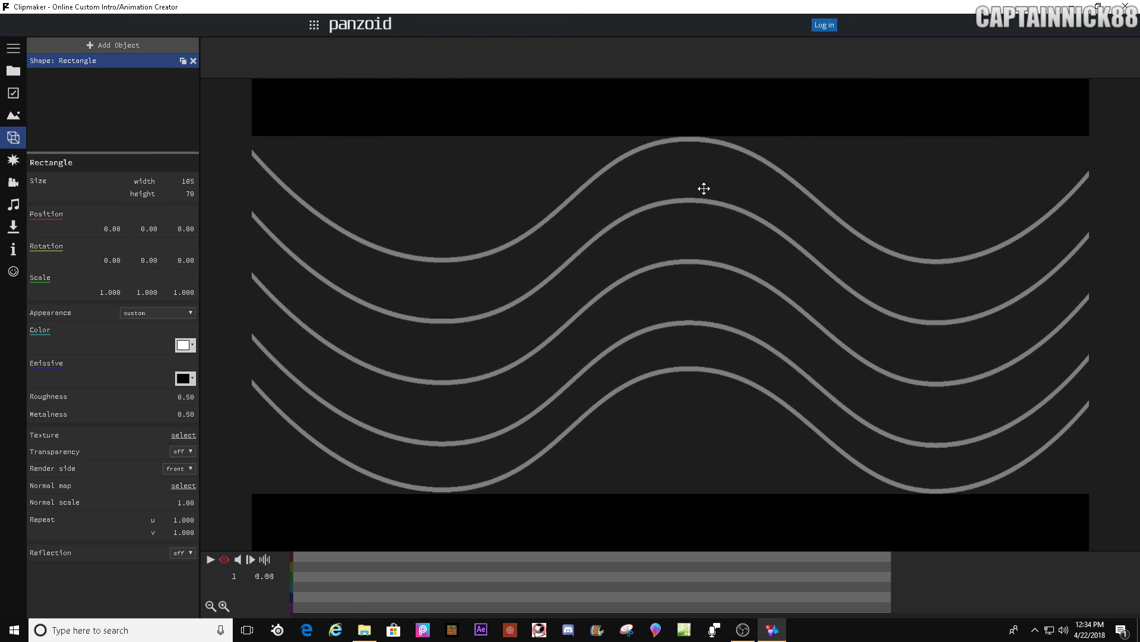
left_click_drag(182, 194, 162, 233)
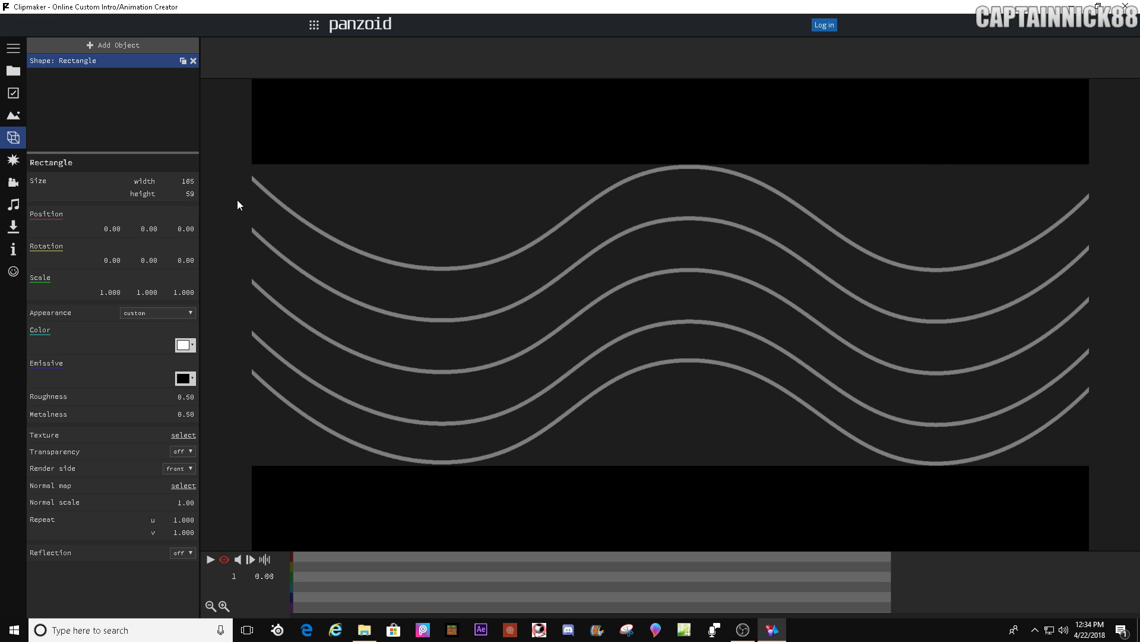
- Set the spline rectangle's roughness and metalness to 0 and turn its transparency on
left_click(188, 397)
type("0")
key("Tab")
type("0")
left_click(225, 403)
left_click(182, 452)
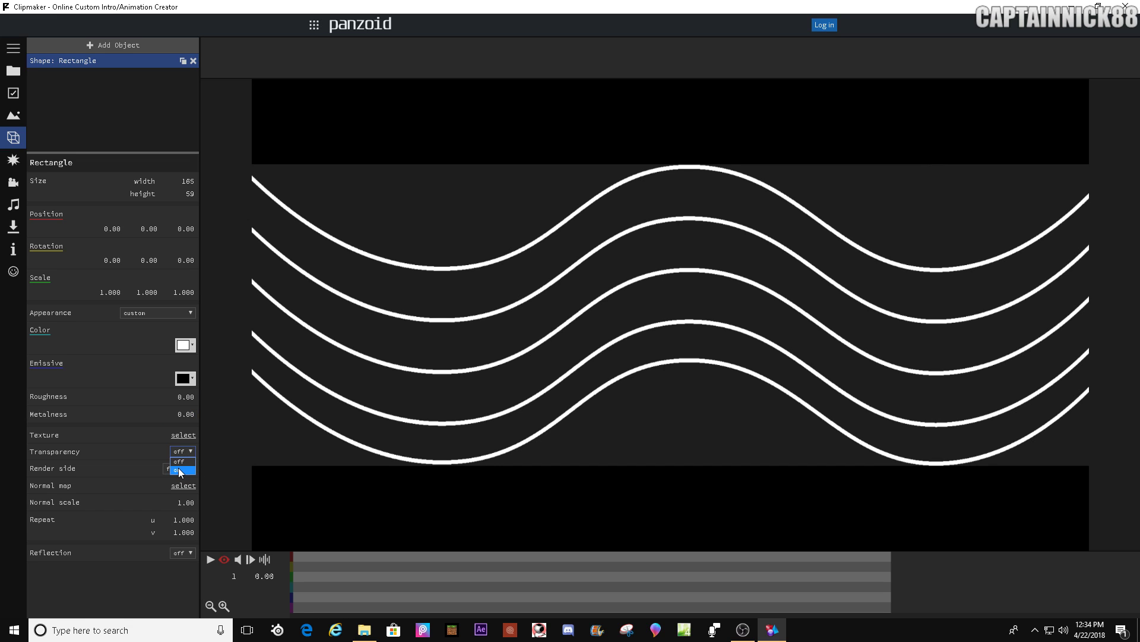
left_click(180, 470)
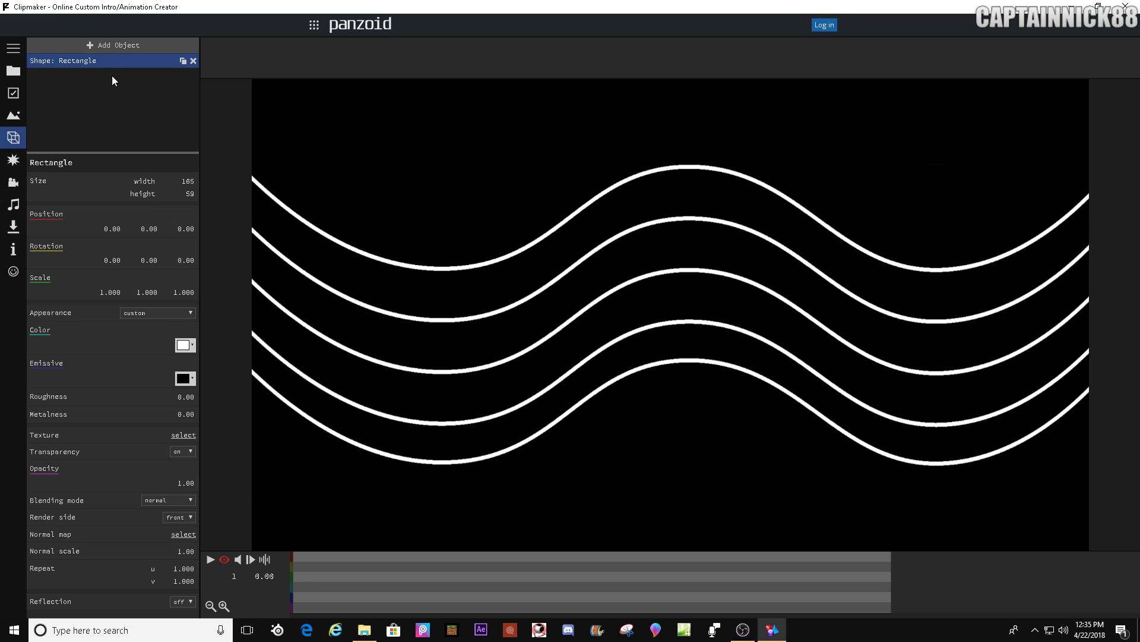
- Add a second rectangle shape with a width and height of 500
left_click(98, 45)
left_click(62, 87)
left_click(64, 95)
left_click(185, 180)
type("500")
key("Tab")
type("500")
key("Return")
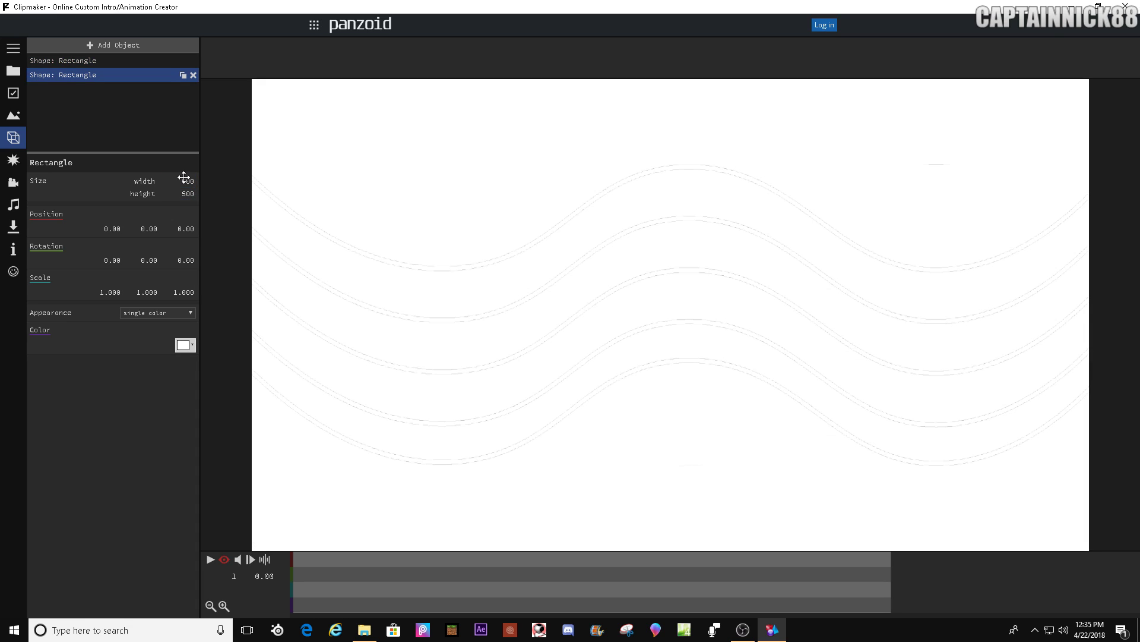
- Color the 500 by 500 rectangle red and set its Z position to 1 so it covers the splines
left_click(191, 347)
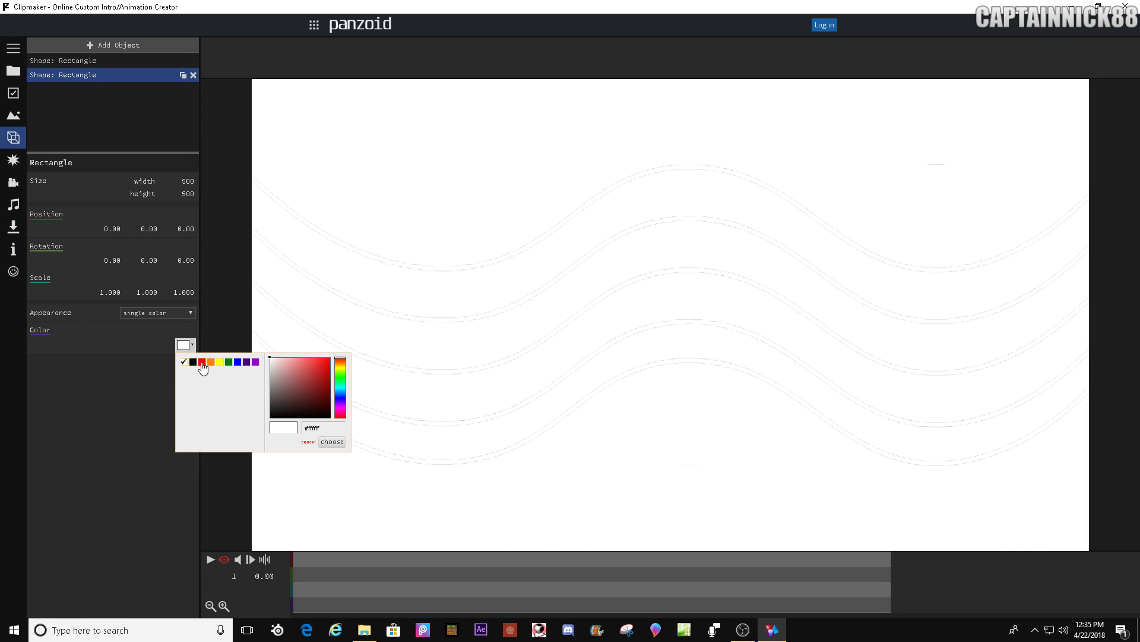
left_click(201, 362)
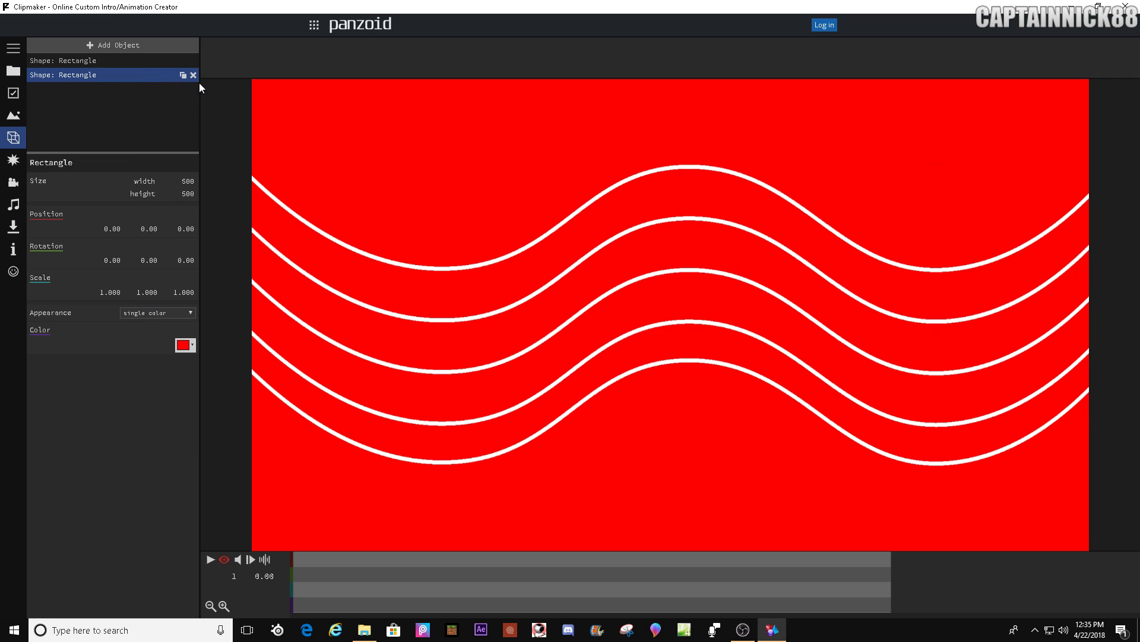
scroll(186, 230, "up", 1)
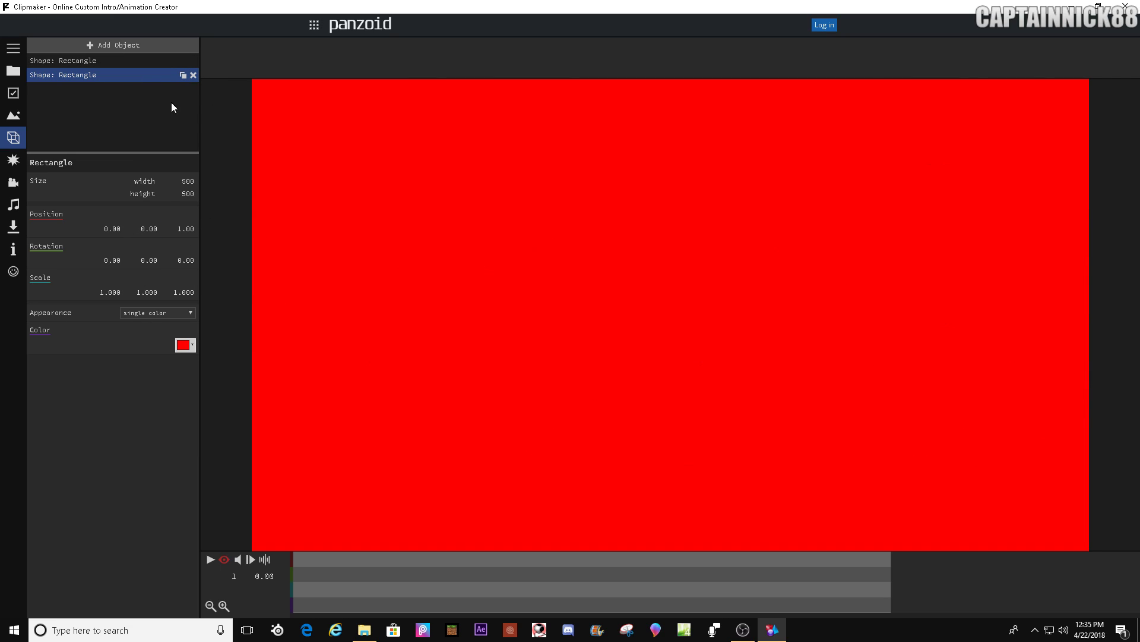
- Duplicate the red rectangle and color the copy green
left_click(183, 75)
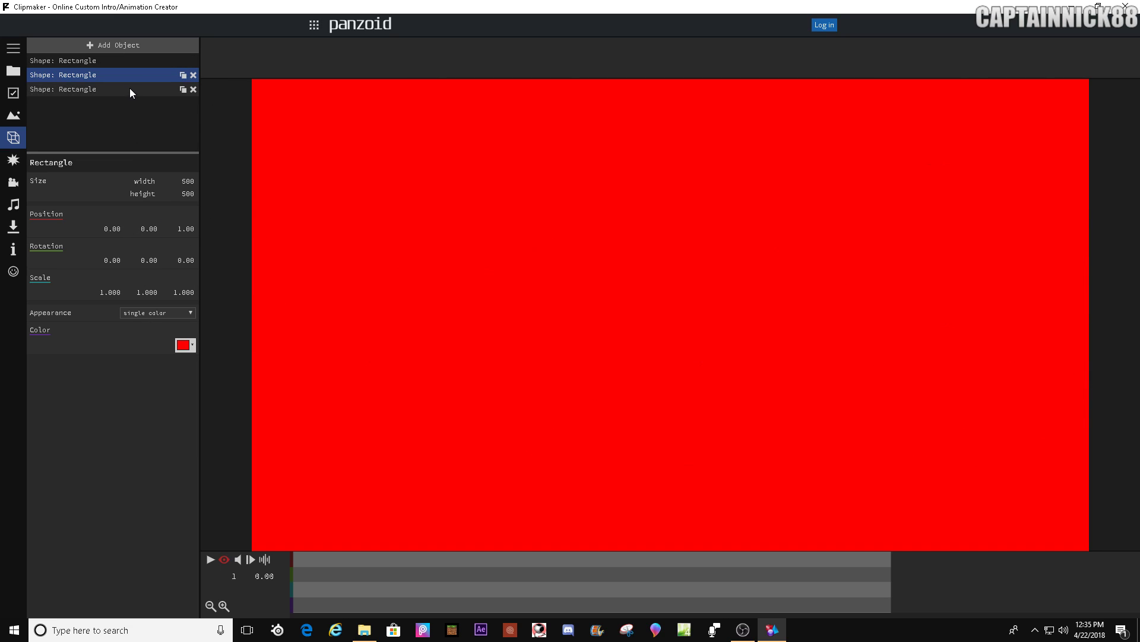
left_click(186, 346)
left_click(229, 362)
left_click(186, 345)
left_click(229, 361)
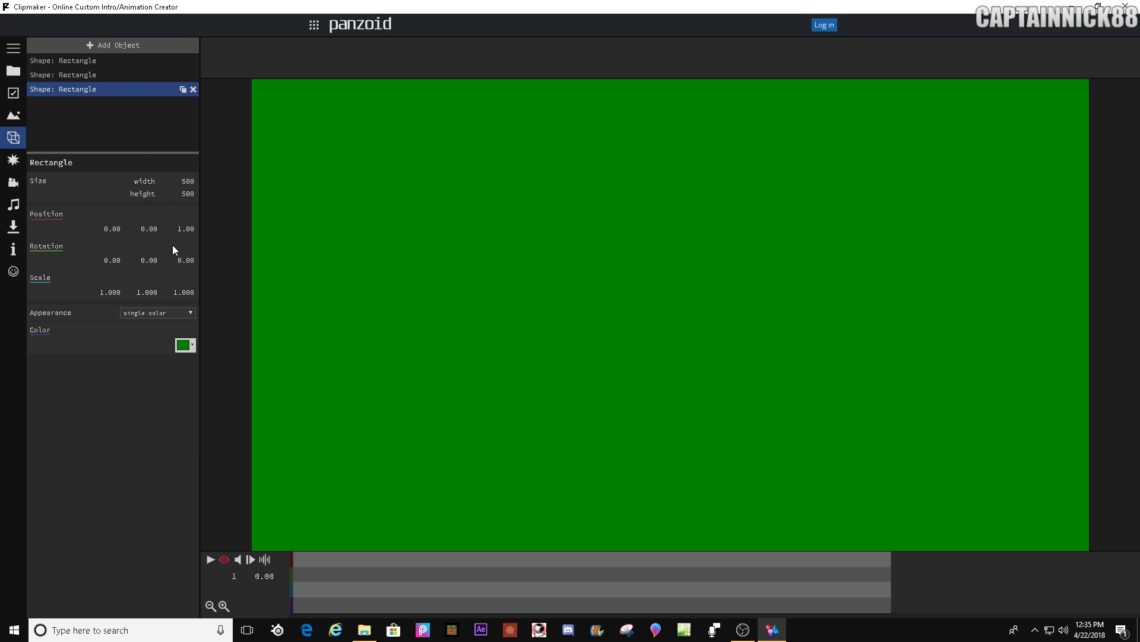
left_click_drag(146, 228, 57, 256)
left_click(225, 562)
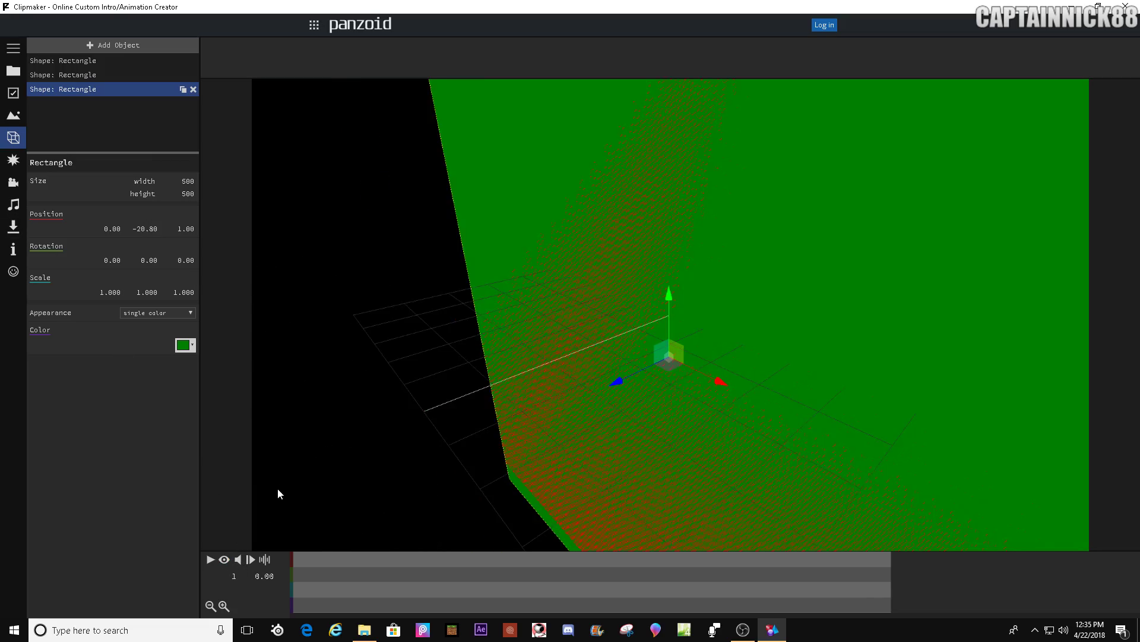
left_click_drag(144, 225, 113, 260)
left_click(144, 228)
type("0")
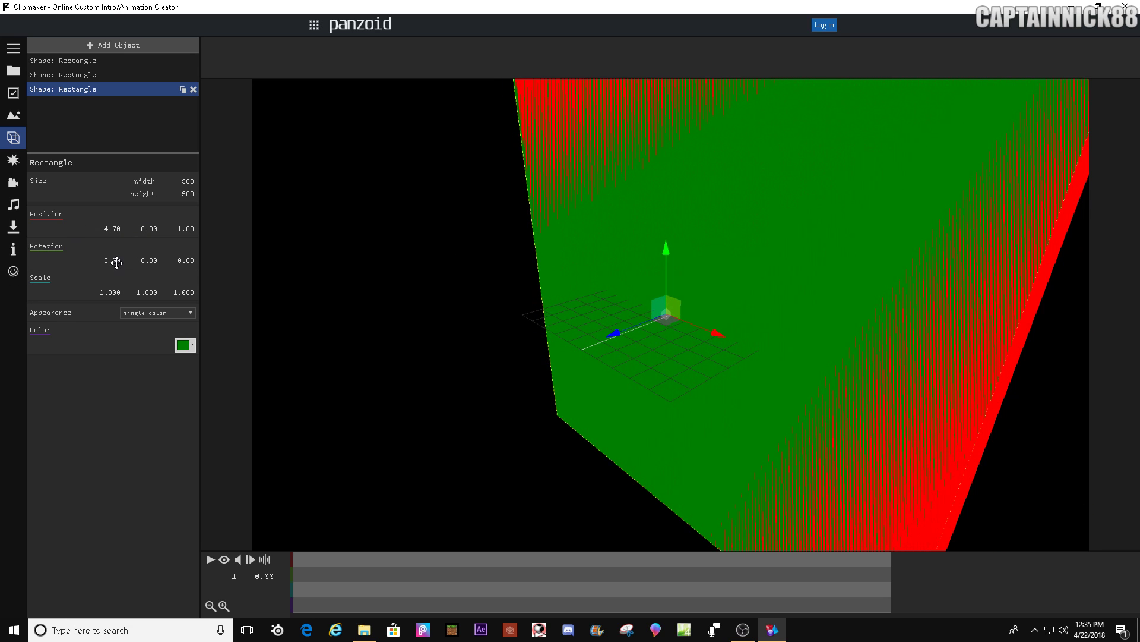
- Set the green rectangle's X position to -260 and return to the camera preview
left_click(113, 230)
double_click(113, 225)
type("250")
key("Return")
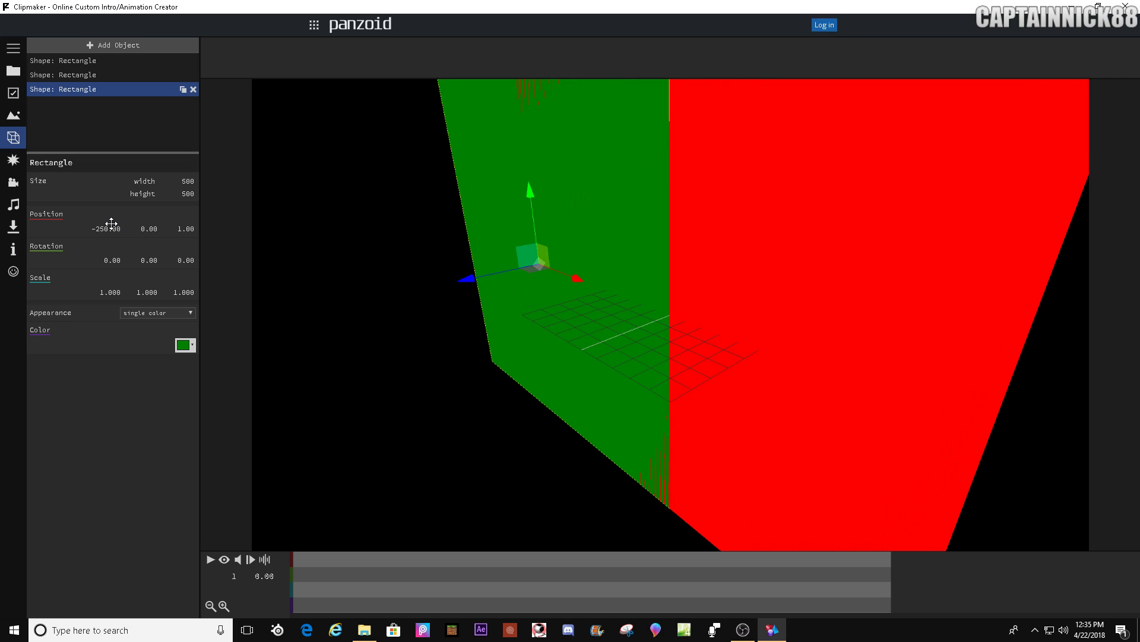
left_click(224, 559)
left_click(112, 227)
type("-2")
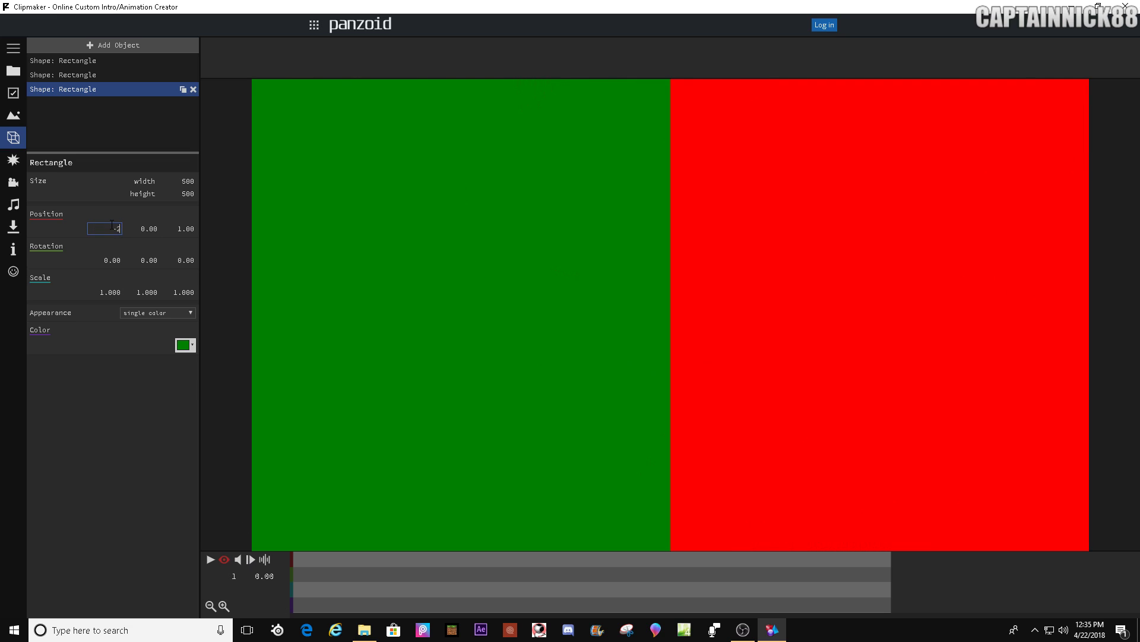
key("Return")
- Set the red rectangle's X position to 260
left_click(162, 75)
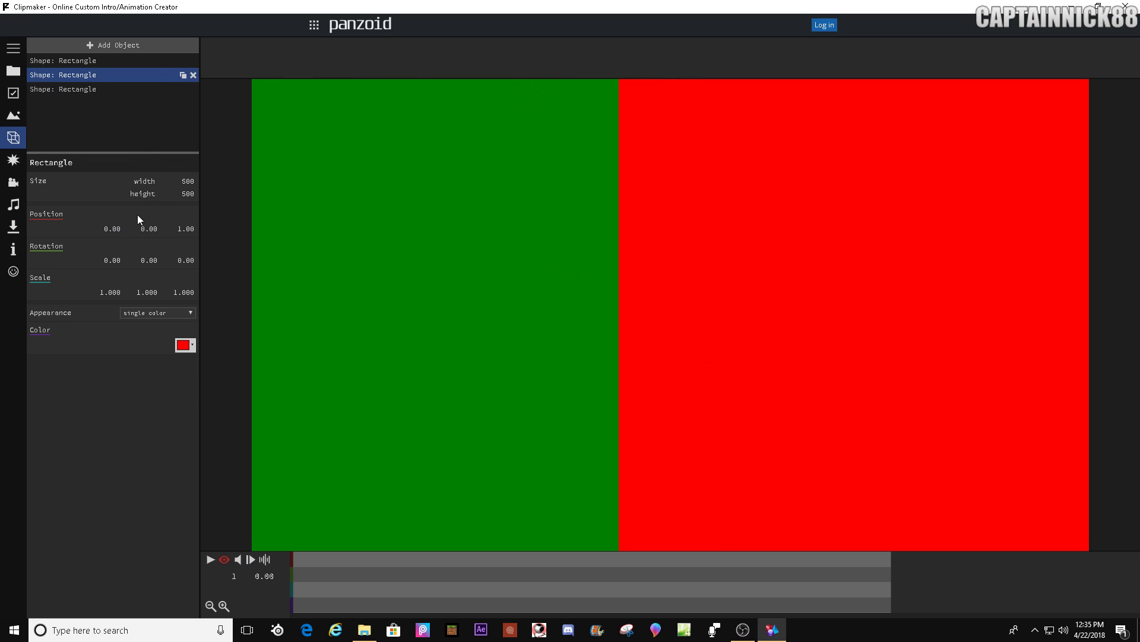
left_click(107, 227)
type("260")
key("Return")
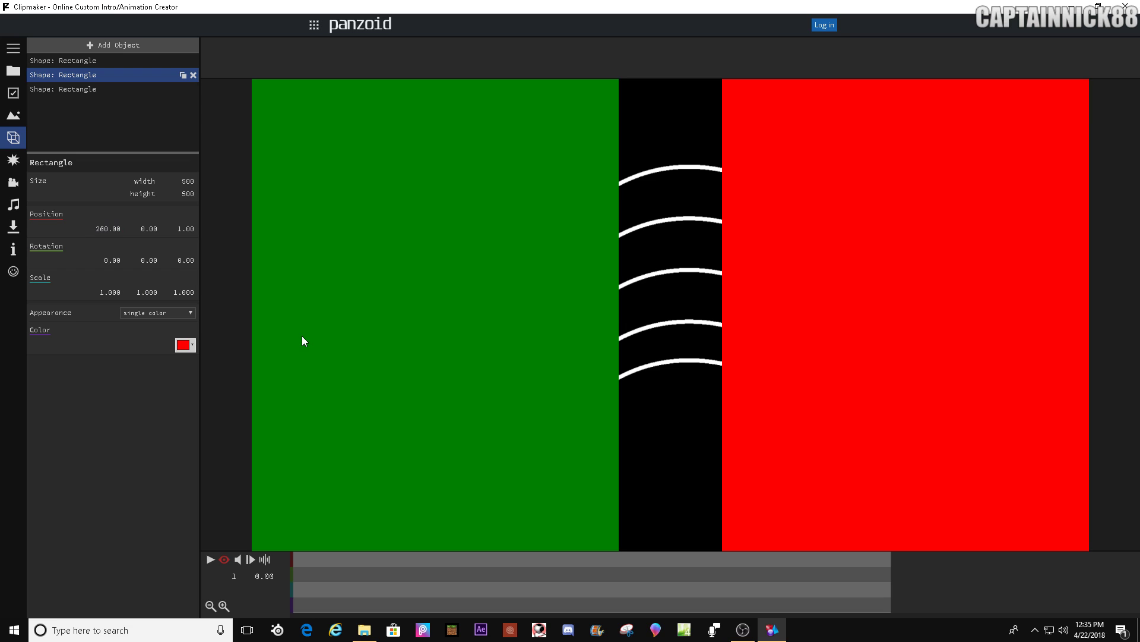
- Add a group containing the red and green rectangles and name it Spline Animator
left_click(114, 45)
left_click(59, 223)
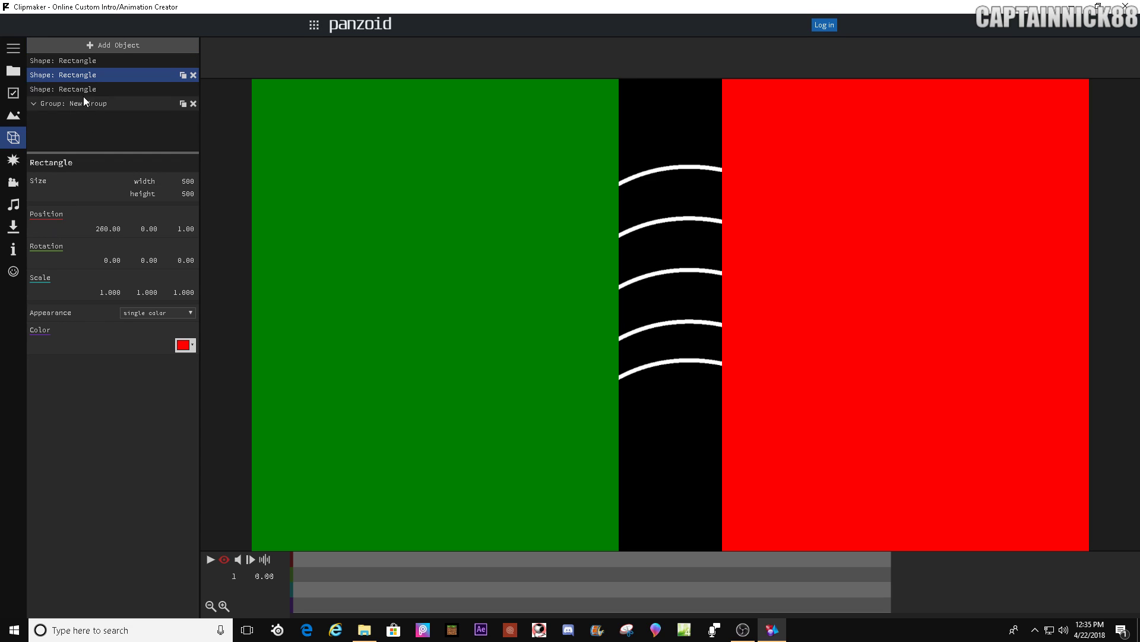
mouse_move(81, 82)
left_mouse_down()
mouse_move(87, 106)
mouse_move(88, 86)
left_mouse_up()
left_click(105, 187)
key("ctrl+a")
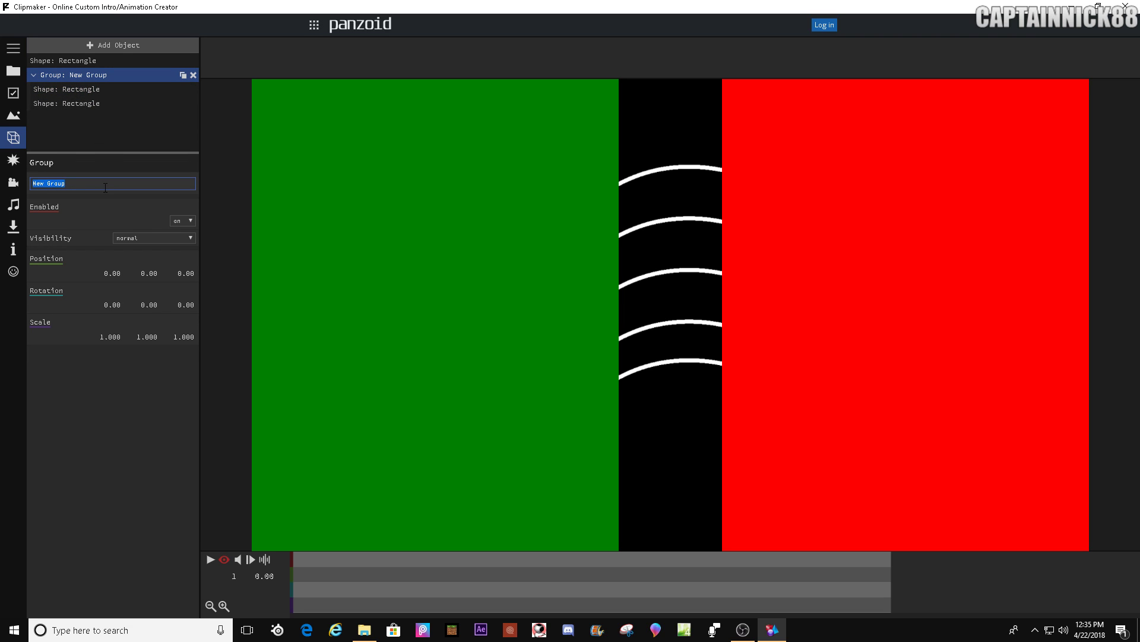
type("Spline Animator")
key("Return")
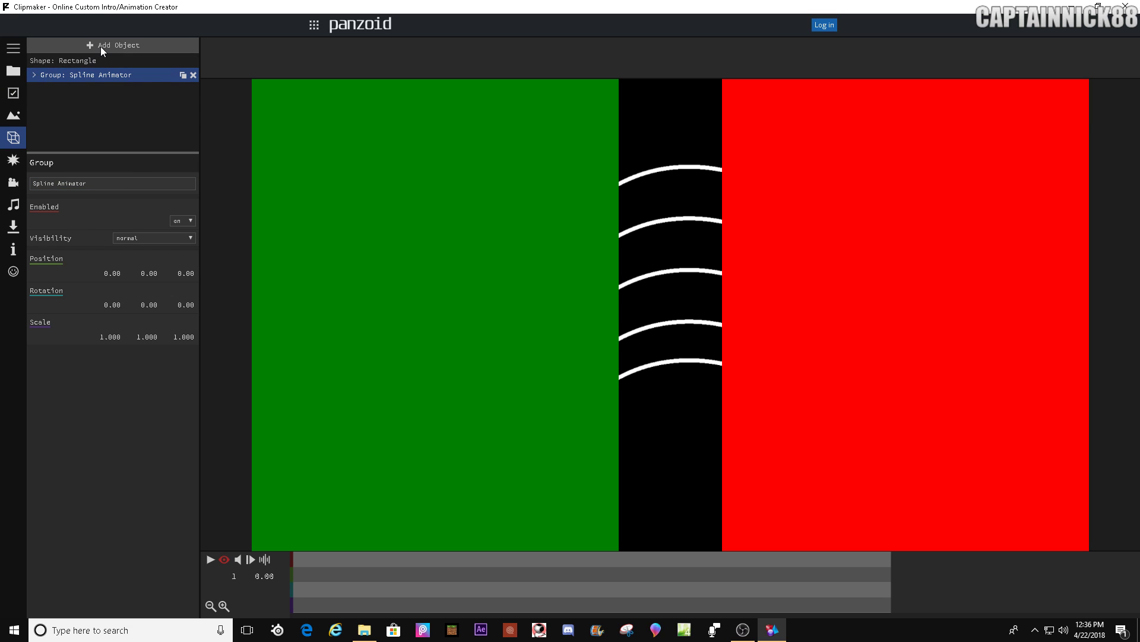
- Add another group named Spline and place the spline rectangle and the Spline Animator group inside it
left_click(101, 46)
left_click(62, 244)
left_click(80, 88)
left_click(101, 184)
type("Spline")
key("Return")
mouse_move(108, 61)
left_mouse_down()
mouse_move(110, 91)
mouse_move(101, 73)
left_mouse_up()
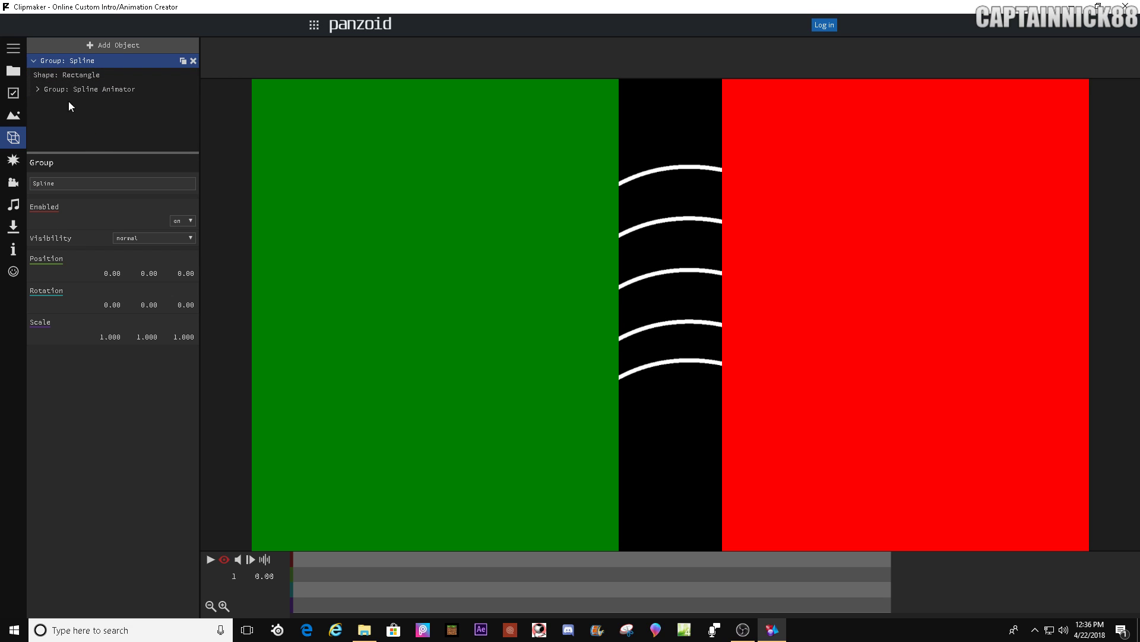
- Set the Spline Animator group's X position to -92 at the first frame
left_click(84, 89)
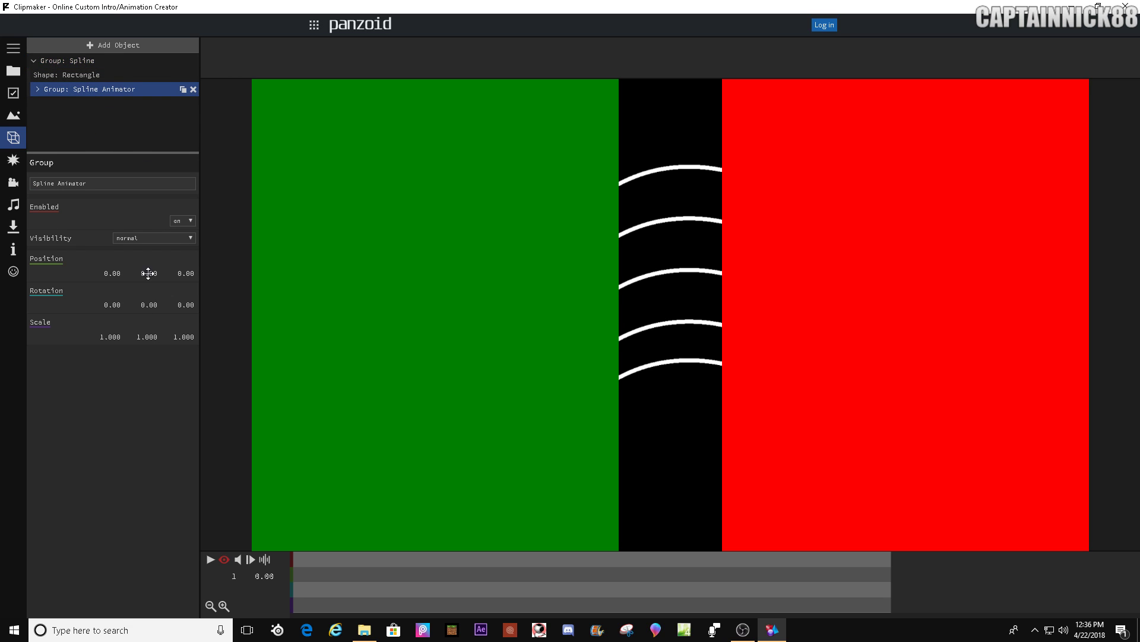
mouse_move(104, 275)
left_mouse_down()
mouse_move(36, 278)
mouse_move(97, 266)
mouse_move(95, 279)
mouse_move(101, 272)
mouse_move(44, 276)
mouse_move(143, 273)
mouse_move(122, 273)
left_mouse_up()
left_click(113, 269)
type("-92")
key("Return")
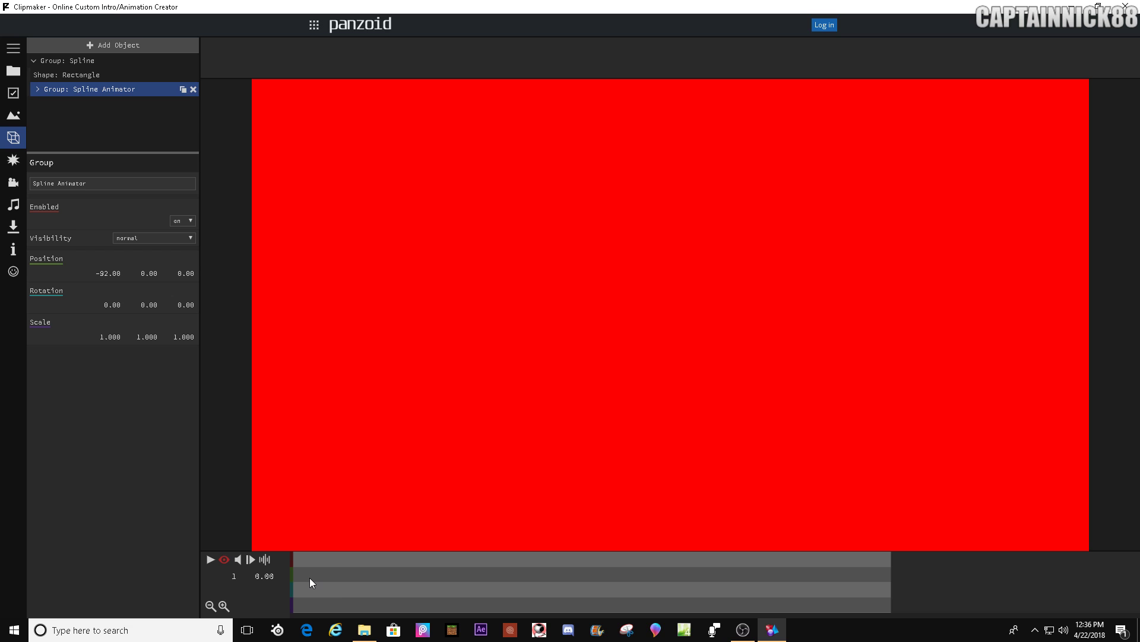
- Add a position keyframe to the Spline Animator group at frame 25 with X set to 0
left_click_drag(310, 577, 458, 581)
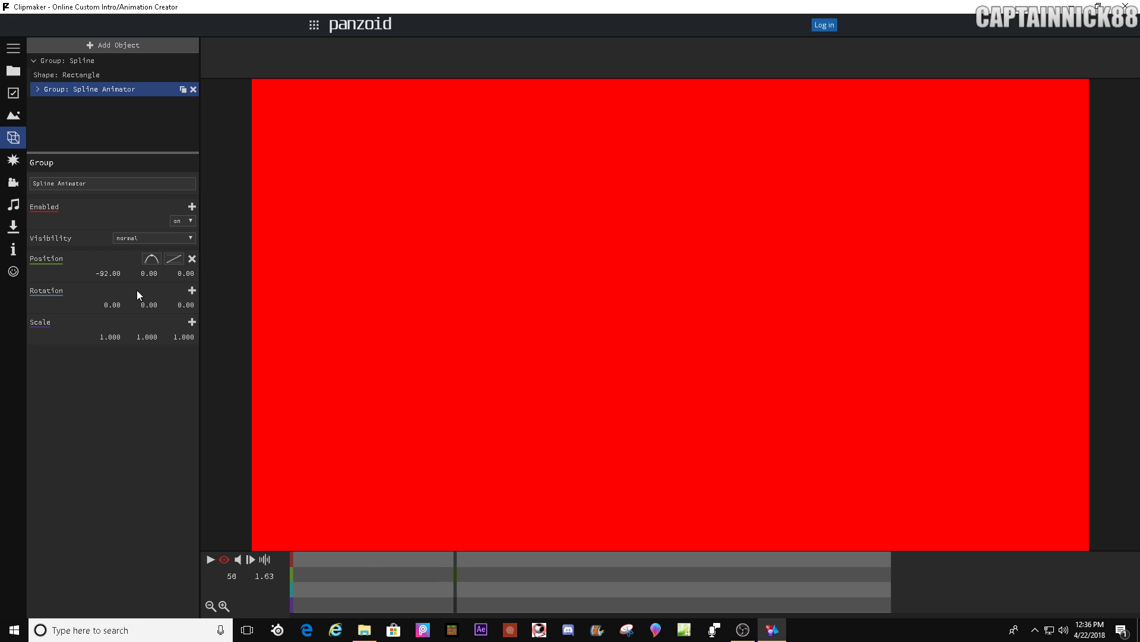
left_click(381, 590)
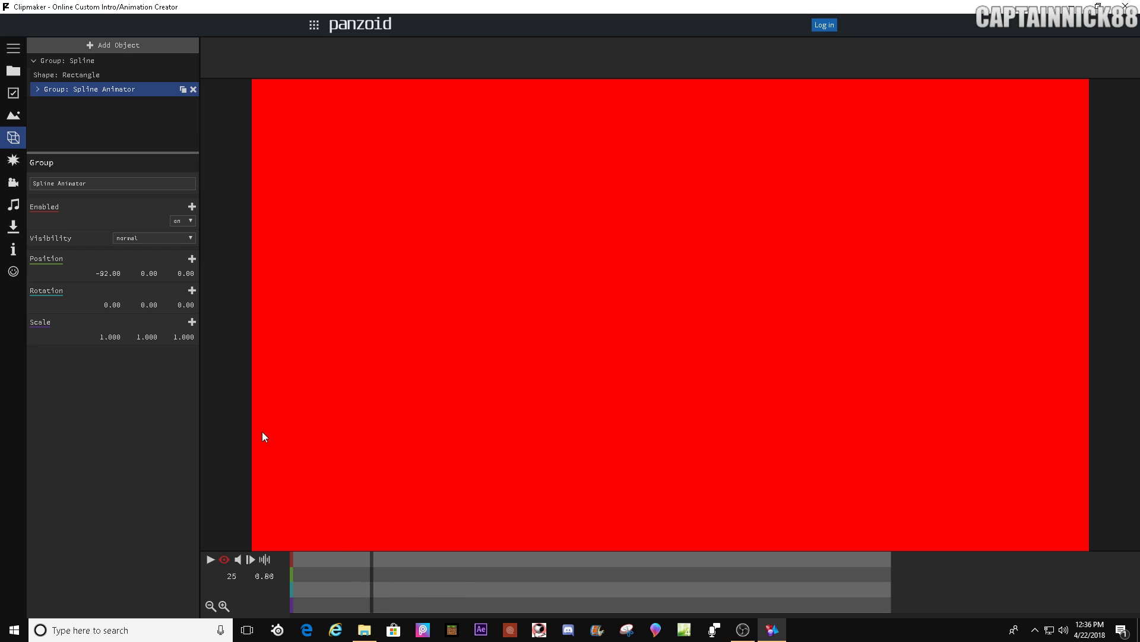
left_click(188, 258)
left_click(107, 273)
type("0")
key("Return")
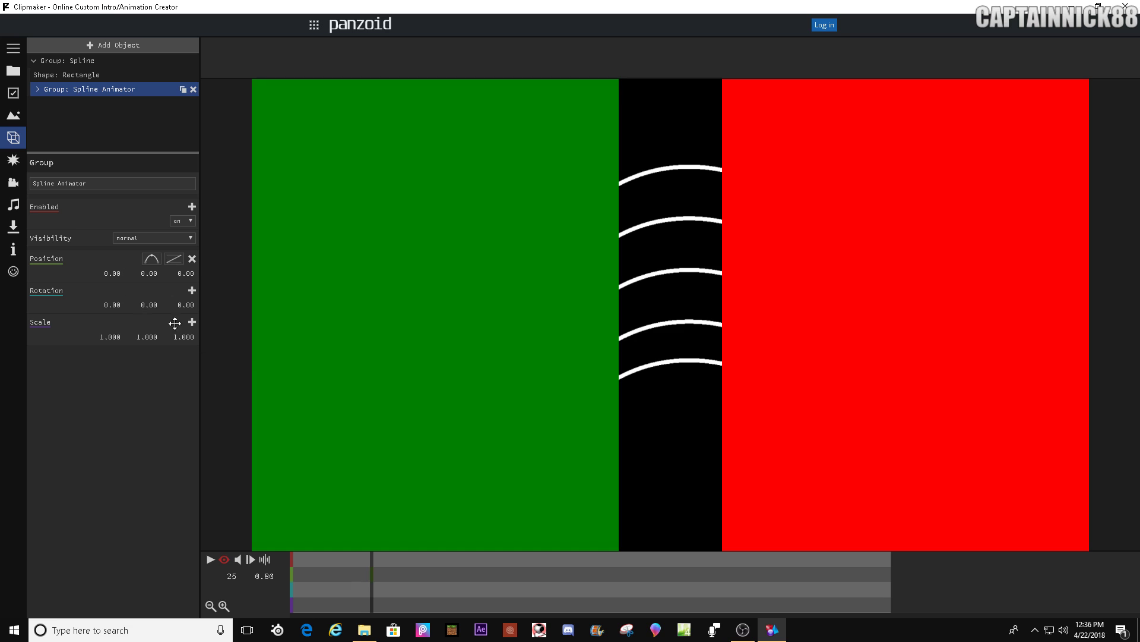
- Add a position keyframe to the Spline Animator group at frame 50 with X set to 92
left_click_drag(372, 588, 458, 578)
left_click(191, 258)
left_click_drag(108, 273, 675, 296)
left_click(118, 274)
key("Return")
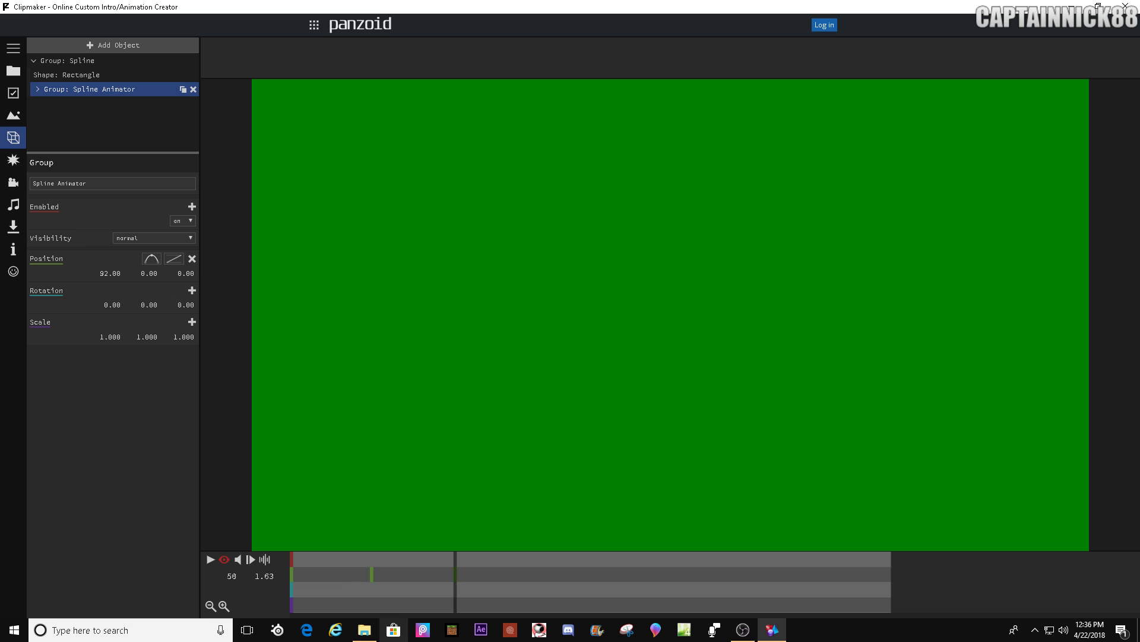
- Adjust the interpolation of the Spline Animator group's position keyframe at frame 50
left_click(371, 592)
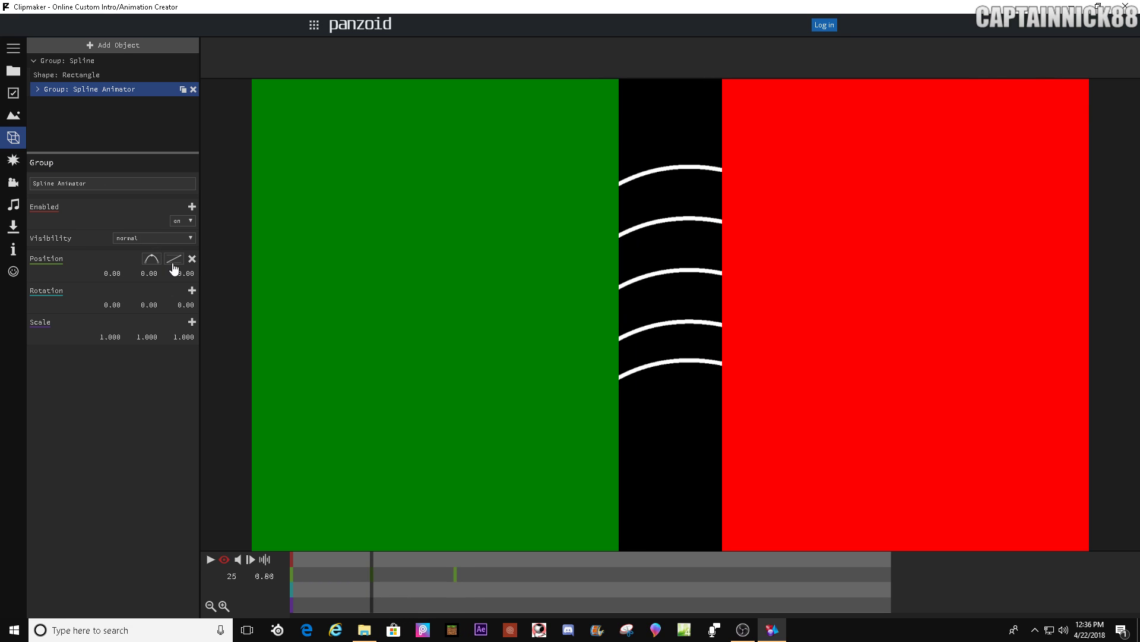
left_click(449, 582)
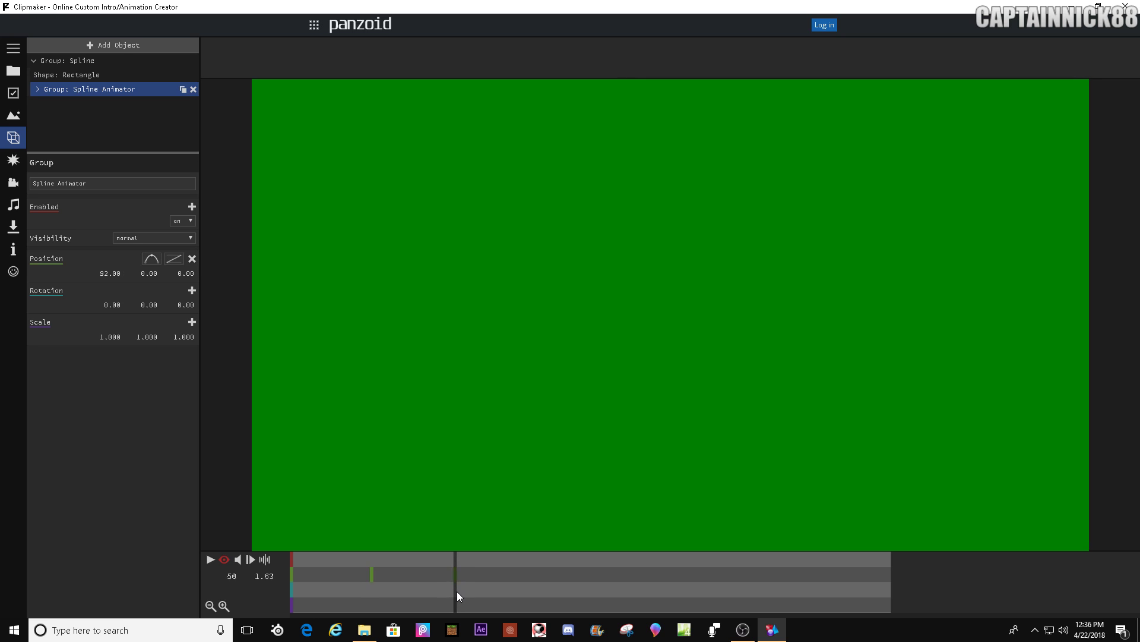
left_click(455, 592)
left_click(179, 261)
left_click(204, 315)
- Play the animation from the first frame to check how the colored rectangles sweep across the spline
left_click_drag(333, 579, 281, 583)
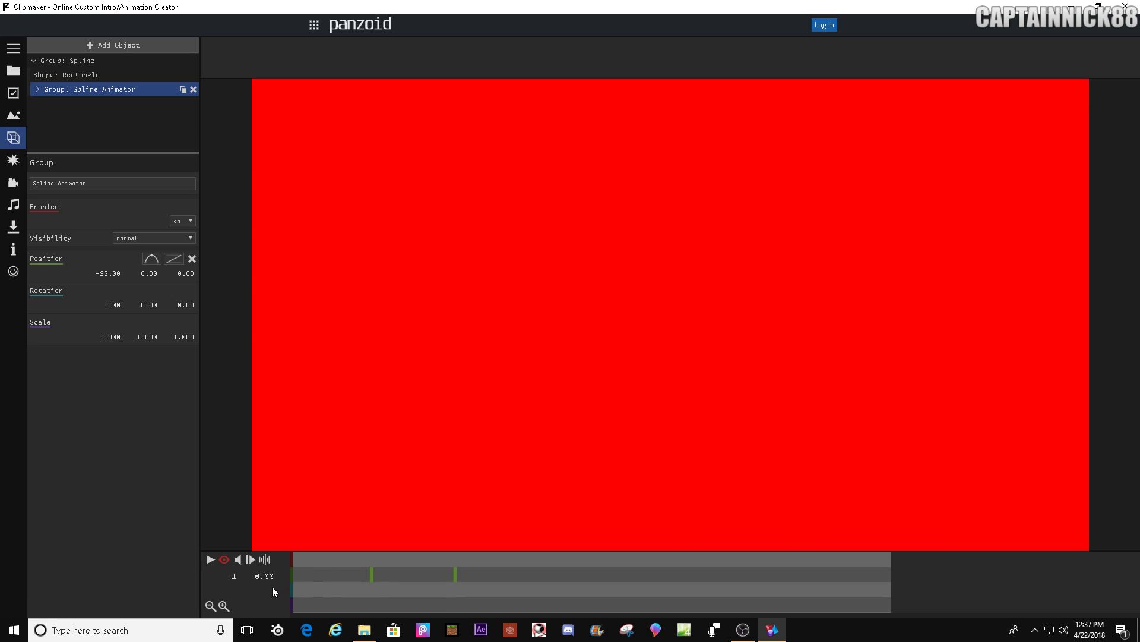
key("space")
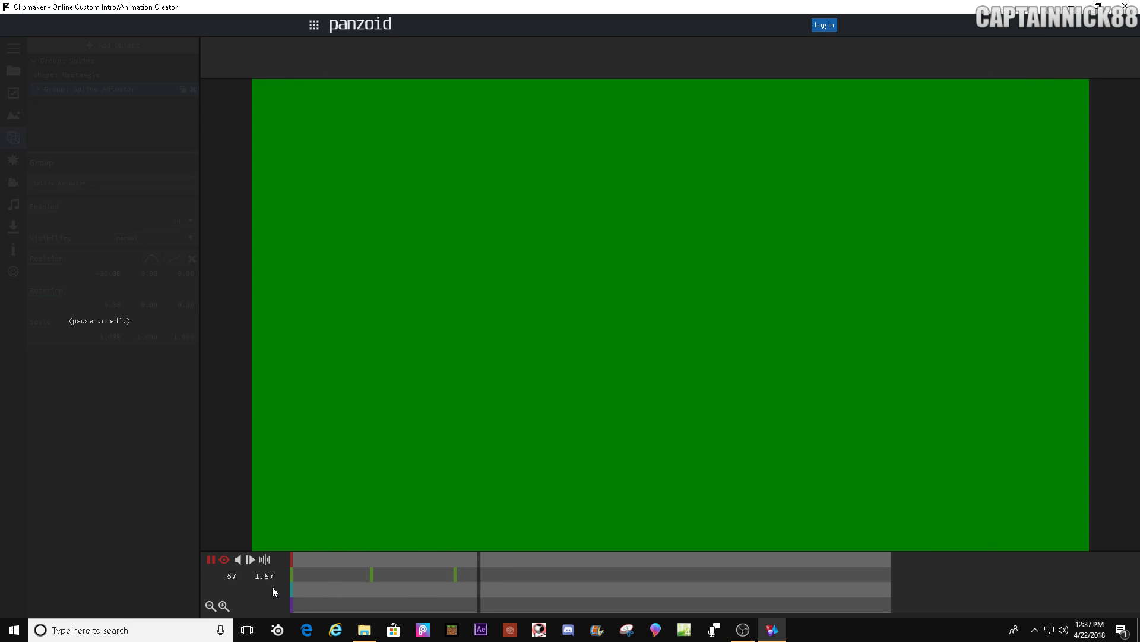
key("space")
key("space")
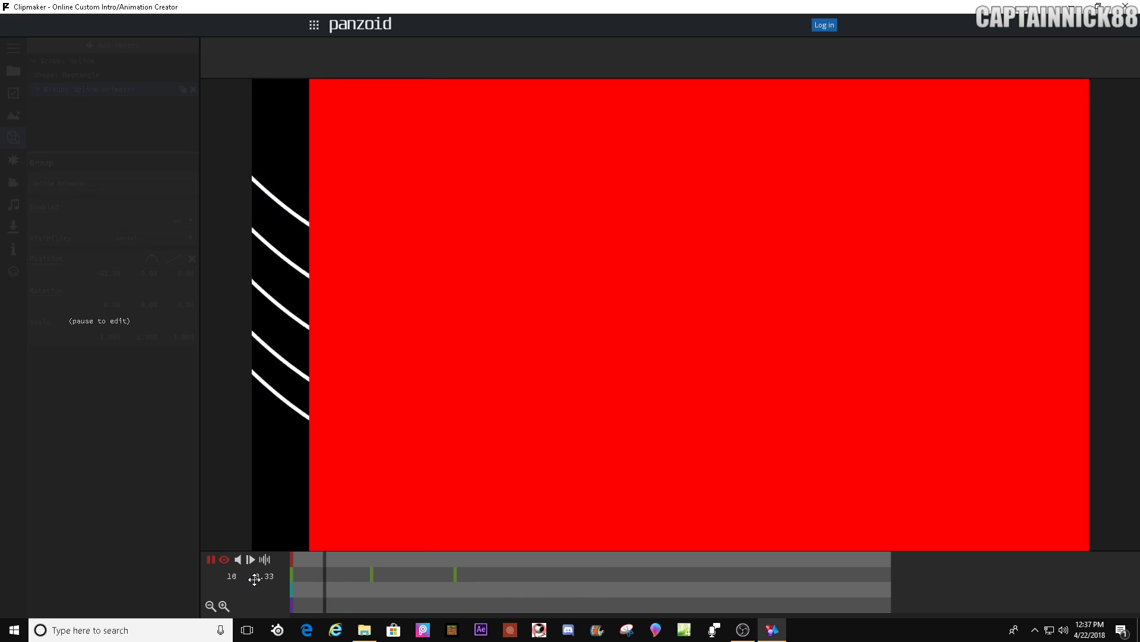
key("space")
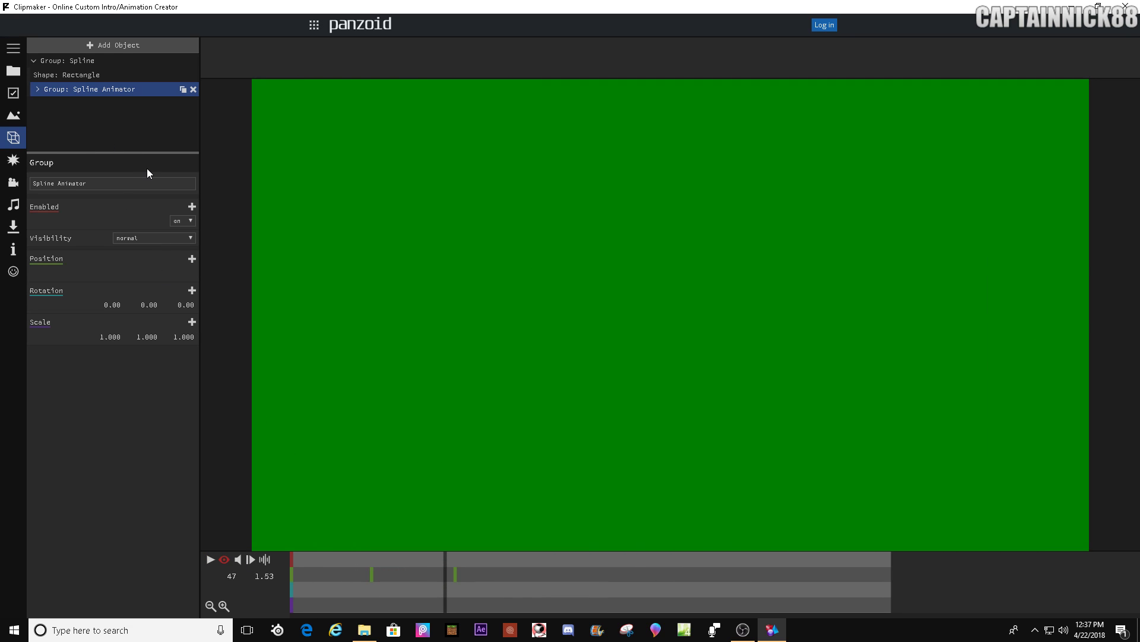
- Expand the Spline Animator group and change its red rectangle's color to black
left_click(37, 89)
left_click(101, 118)
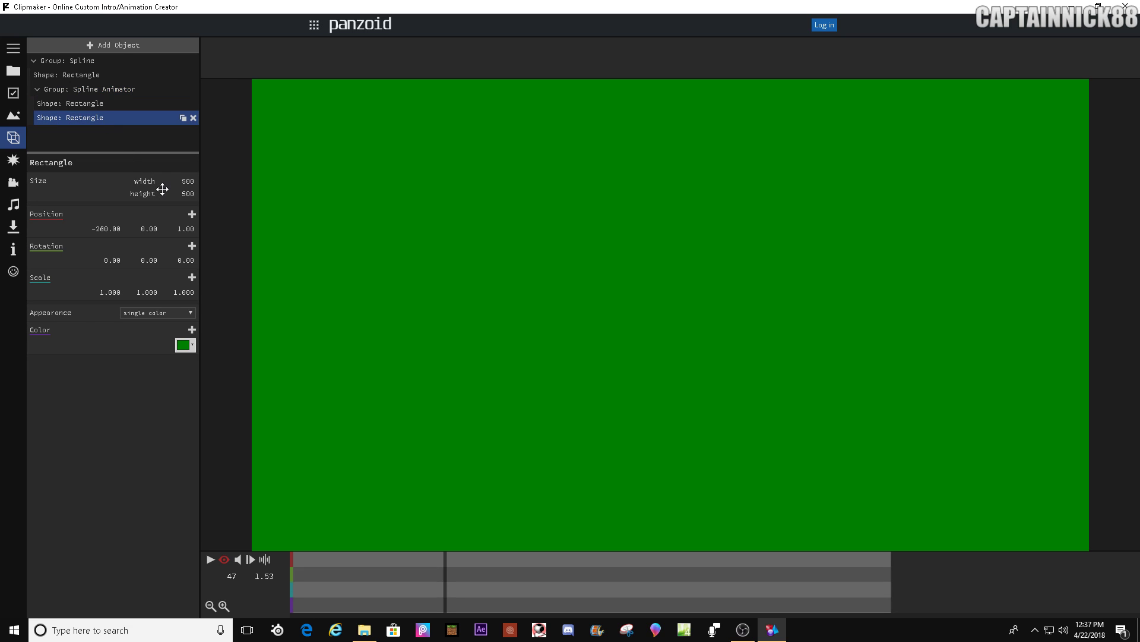
left_click(107, 104)
left_click_drag(358, 582, 369, 575)
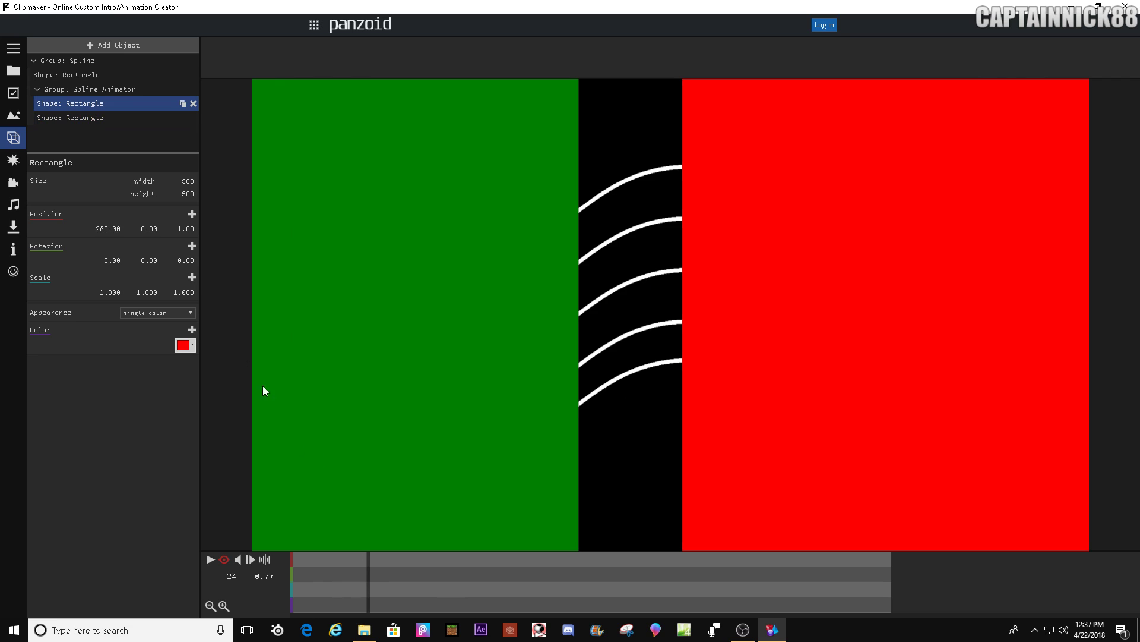
left_click(183, 345)
left_click(183, 357)
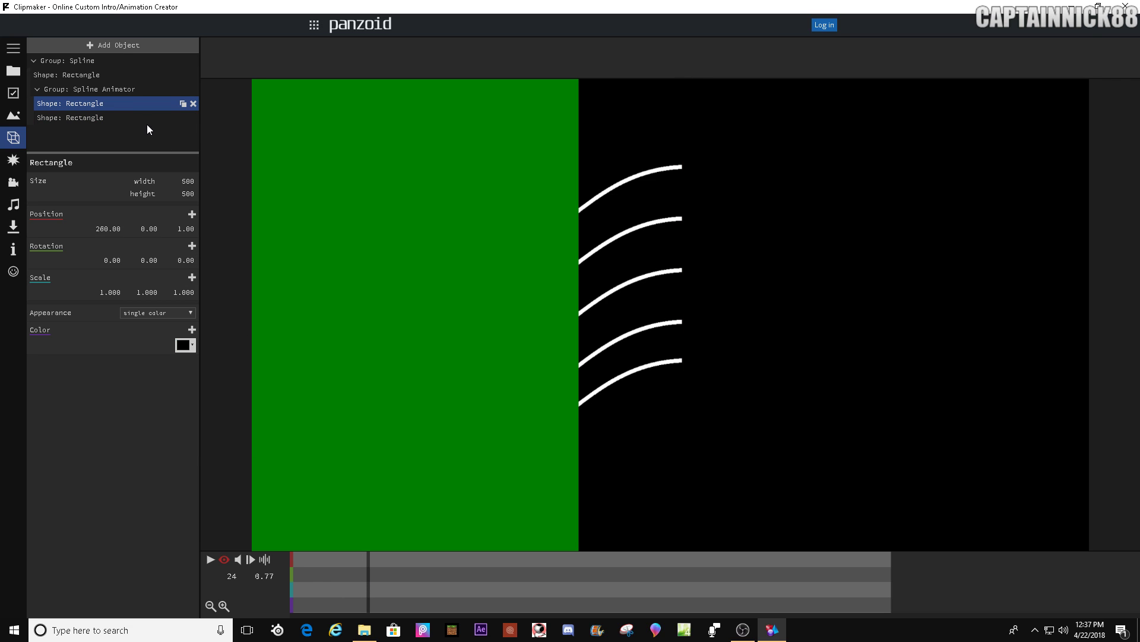
- Change the green rectangle's color to black (#000000)
left_click(149, 119)
left_click(182, 349)
left_click(182, 356)
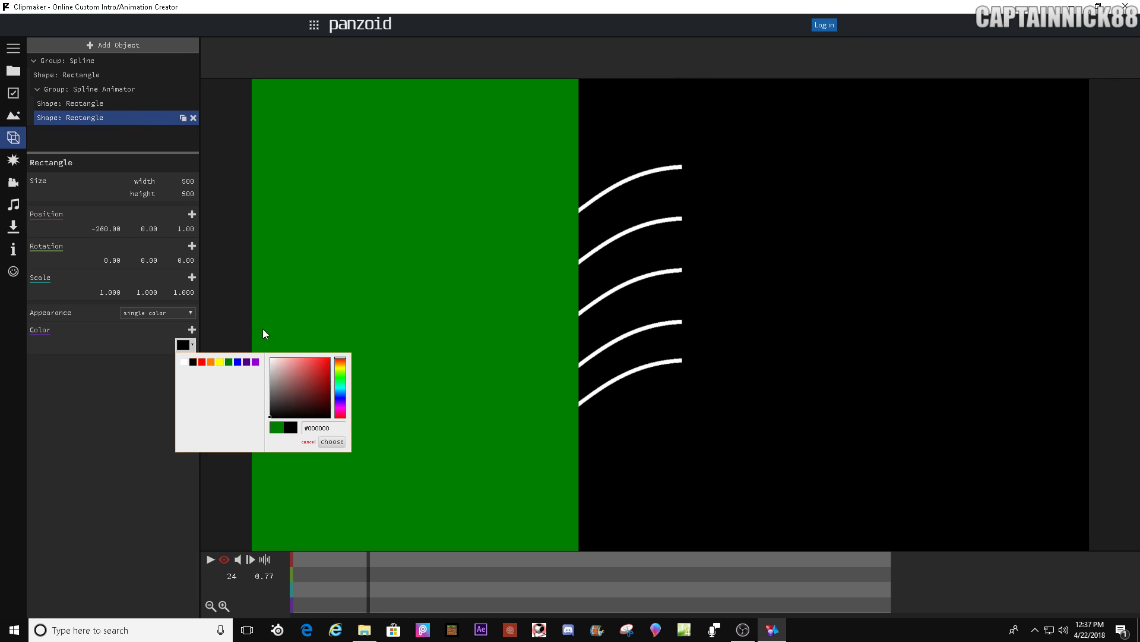
- Play back the animation to check the spline reveal with black covering rectangles, and pause it at frame 33
mouse_move(301, 567)
left_mouse_down()
mouse_move(410, 561)
mouse_move(313, 571)
left_mouse_up()
left_click(210, 559)
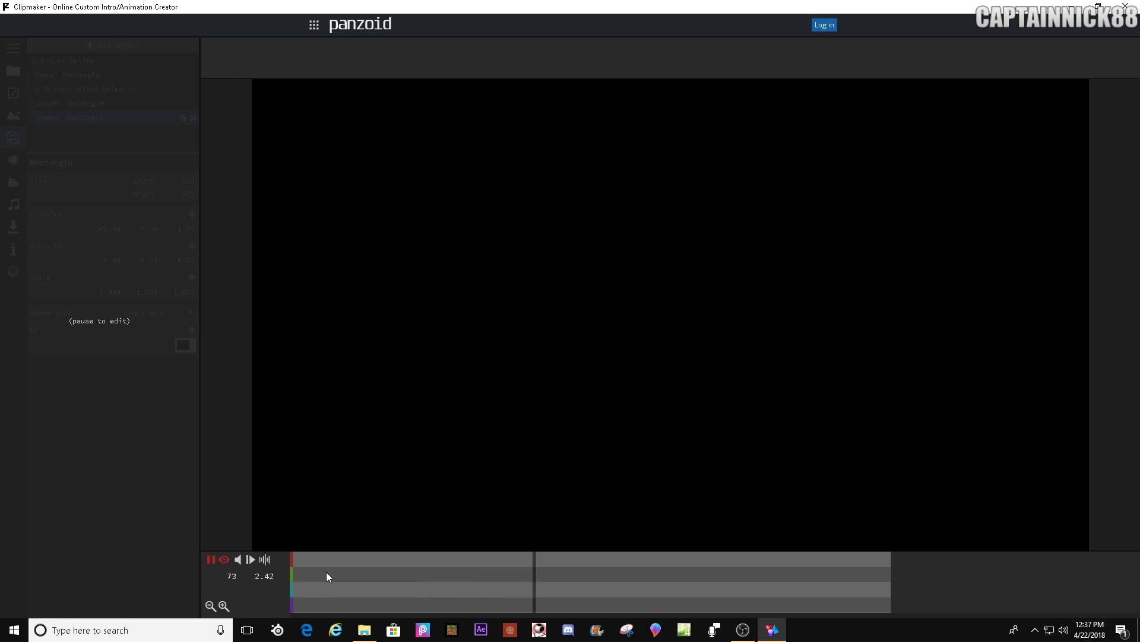
key("space")
left_click(358, 583)
left_click(211, 559)
left_click(211, 559)
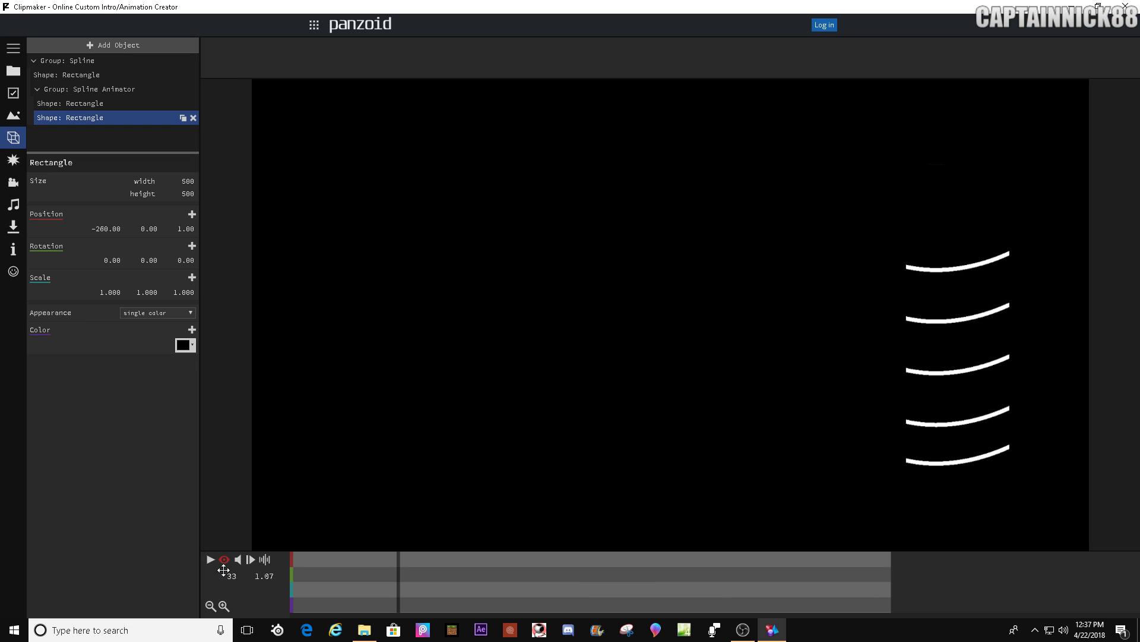
- Inspect the covering rectangles and spline lines from several angles in the free editing view and return to the camera preview
left_click(224, 559)
left_click_drag(483, 437, 678, 389)
left_click_drag(828, 386, 593, 350)
scroll(718, 353, "up", 4)
scroll(581, 364, "down", 4)
scroll(593, 347, "down", 5)
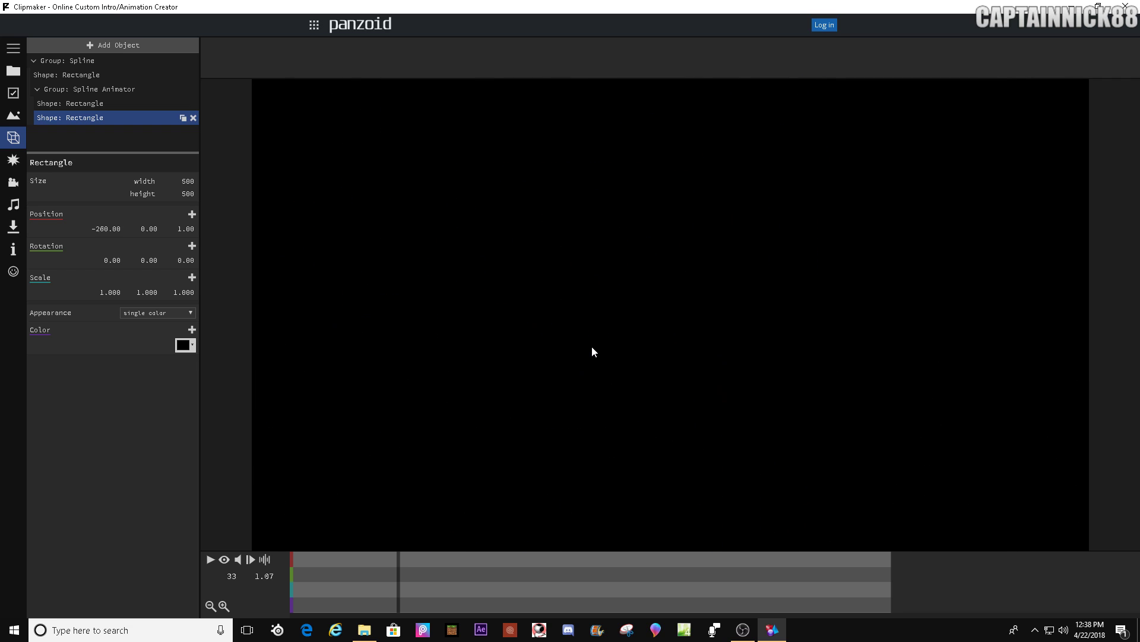
scroll(660, 318, "up", 8)
left_click_drag(697, 313, 846, 379)
scroll(832, 385, "down", 3)
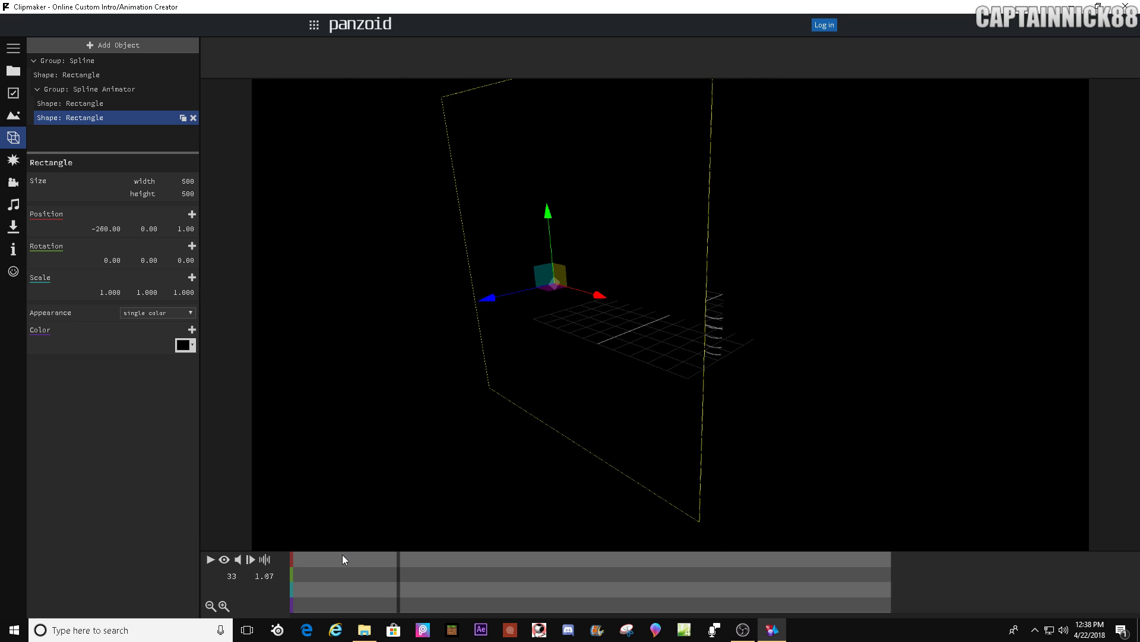
left_click(224, 561)
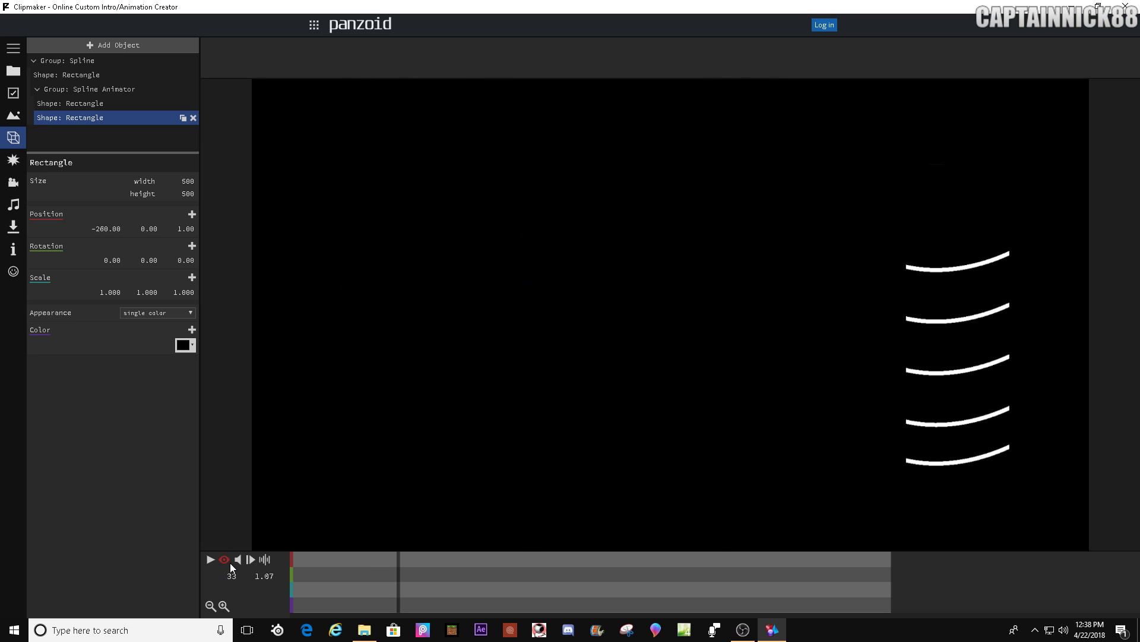
- Replay the animation from the first frame to see when the spline movement ends
left_click_drag(358, 593, 240, 583)
key("space")
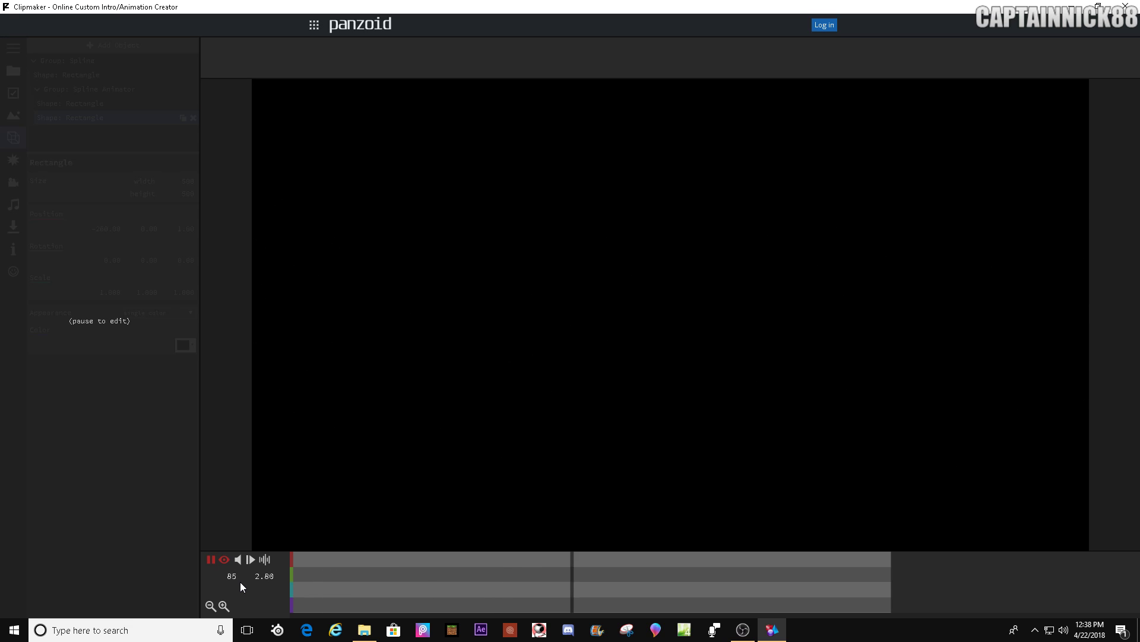
key("space")
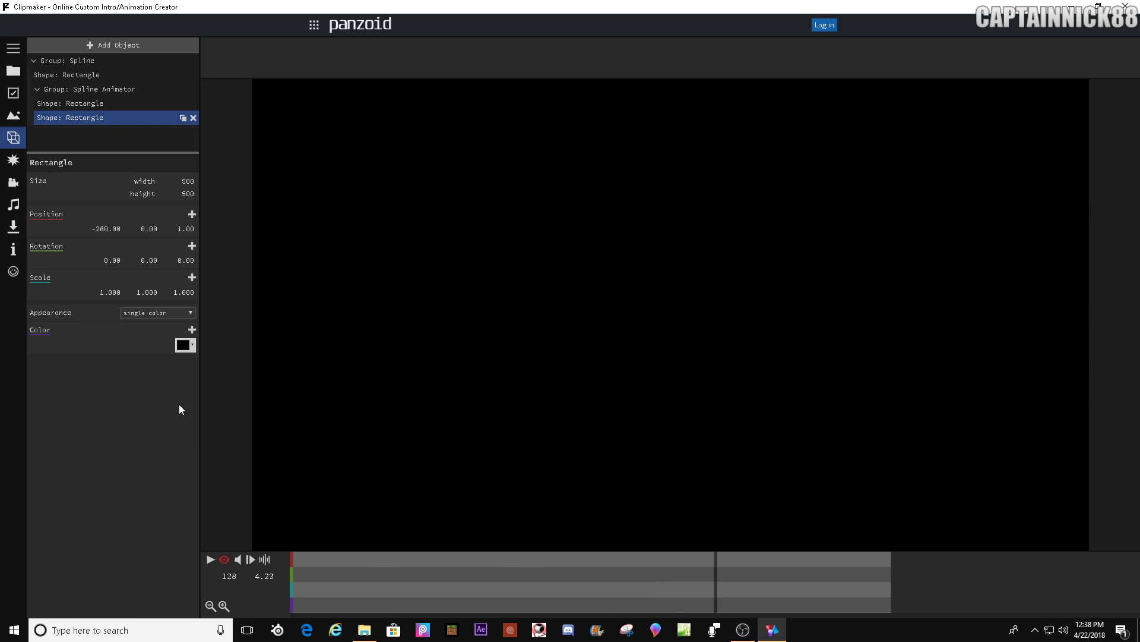
- Set the video length to 4 seconds
left_click(13, 93)
double_click(178, 102)
type("4")
key("Return")
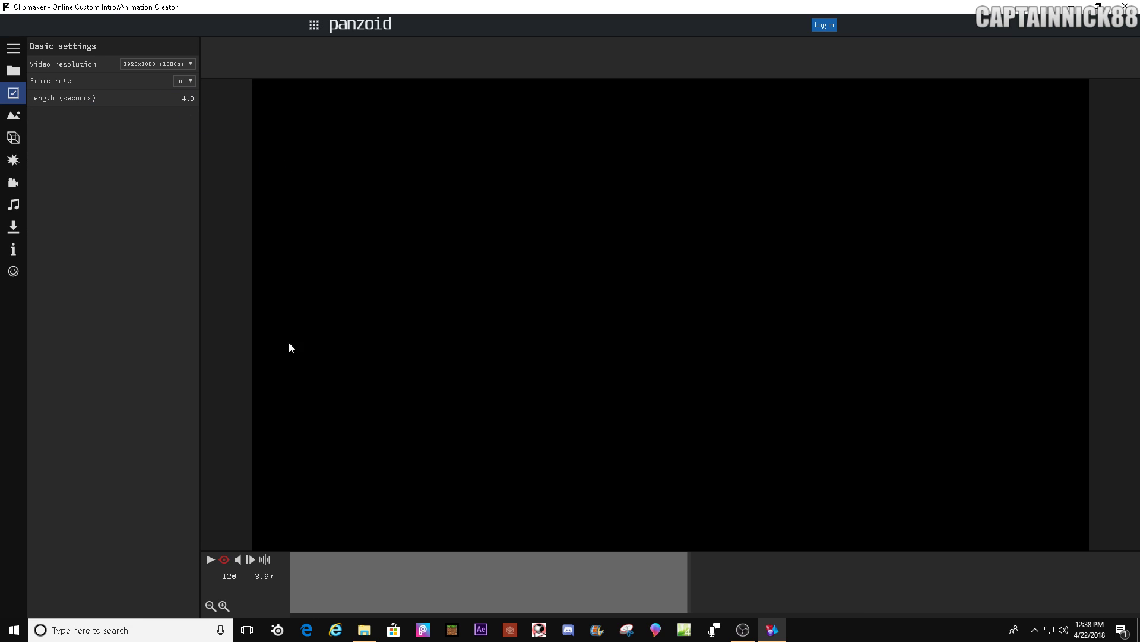
- Play back the shortened clip and pause it at frame 25
key("space")
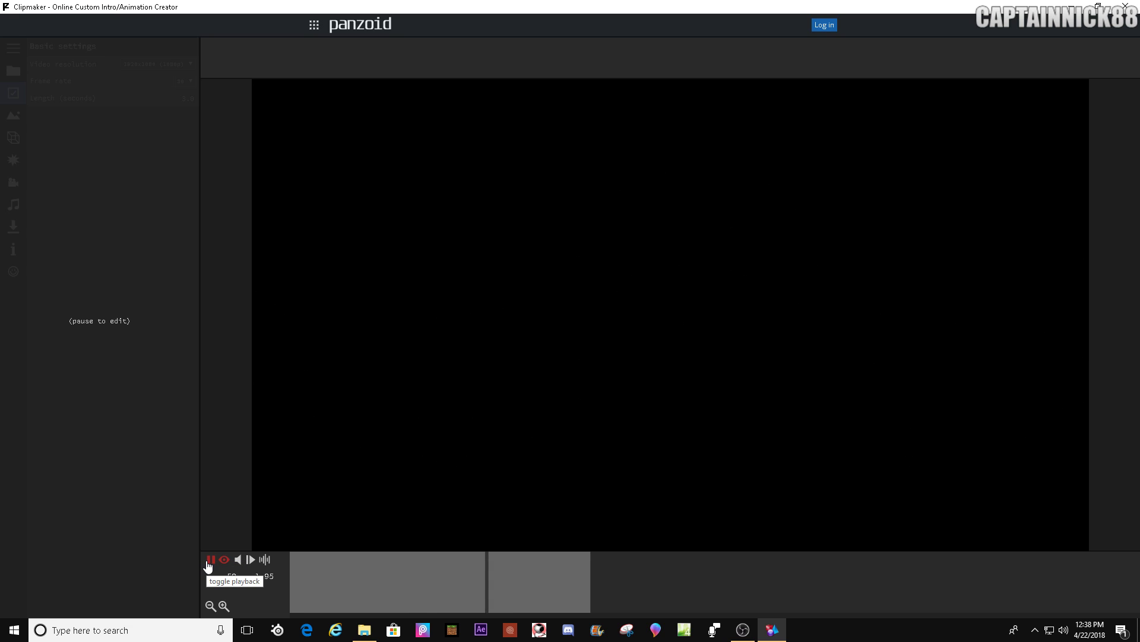
left_click(209, 561)
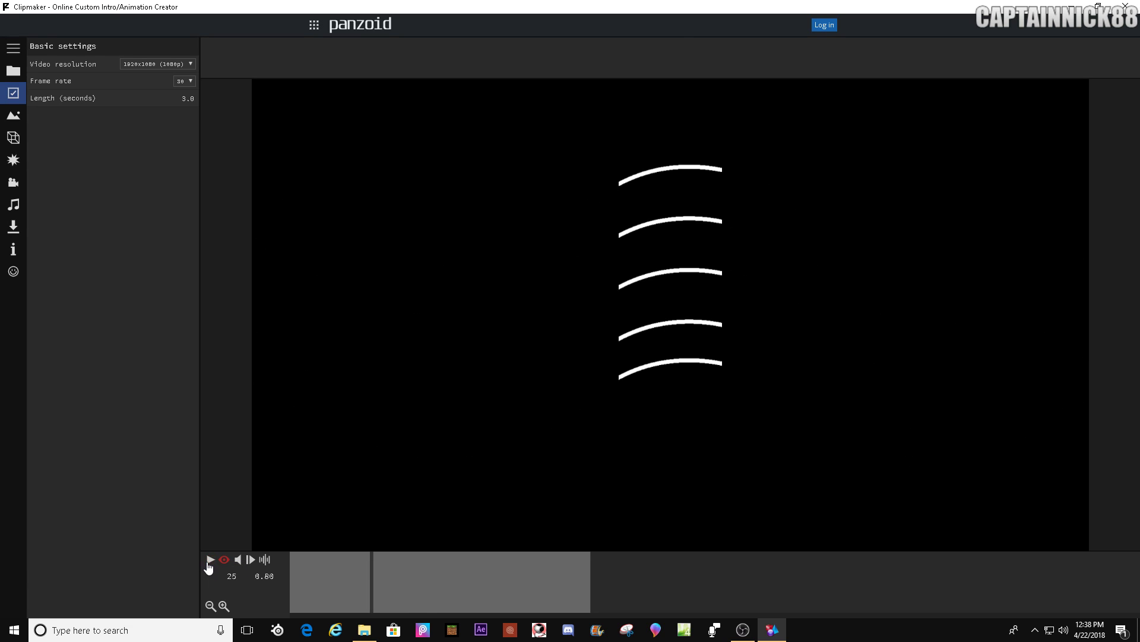